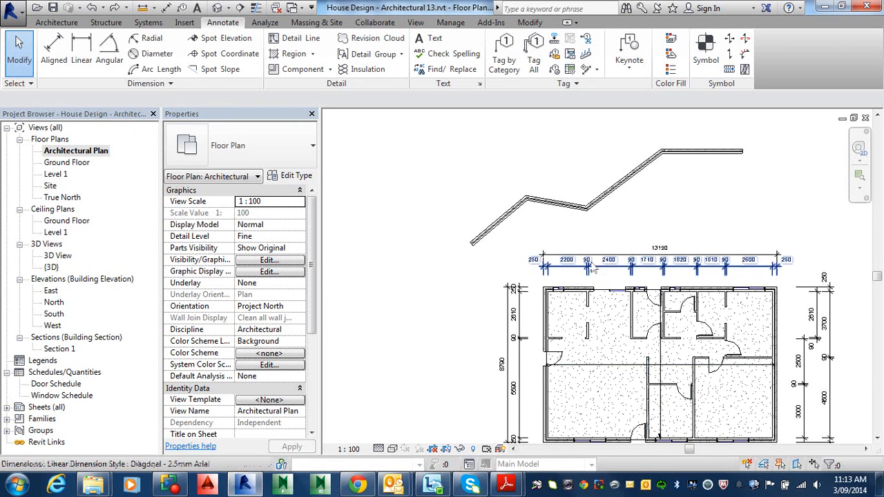
Turn the temporary length dimension of the leftmost angled wall above the house into a permanent dimension.
click(509, 211)
scroll(511, 221, up, 4)
scroll(512, 235, up, 1)
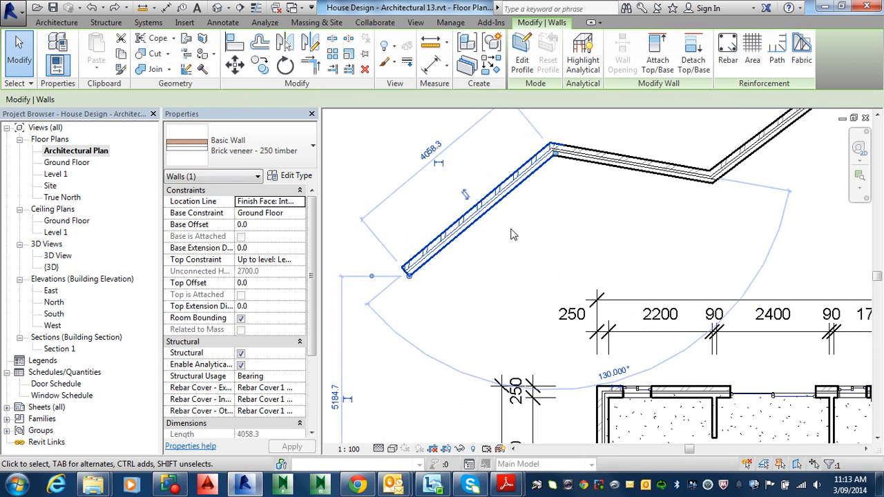
click(438, 166)
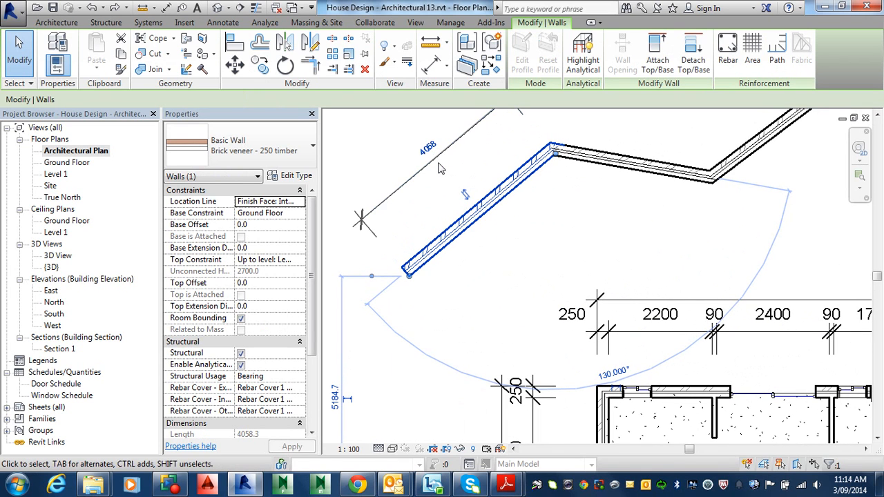
scroll(528, 245, down, 2)
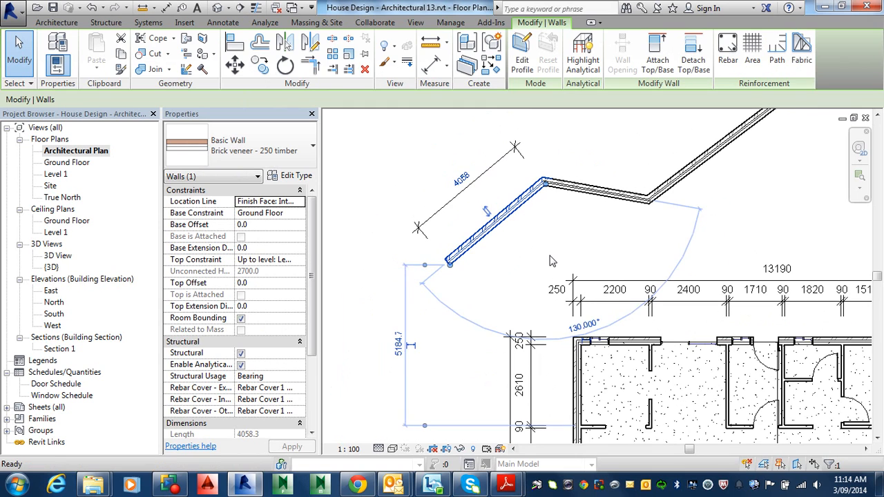
click(559, 256)
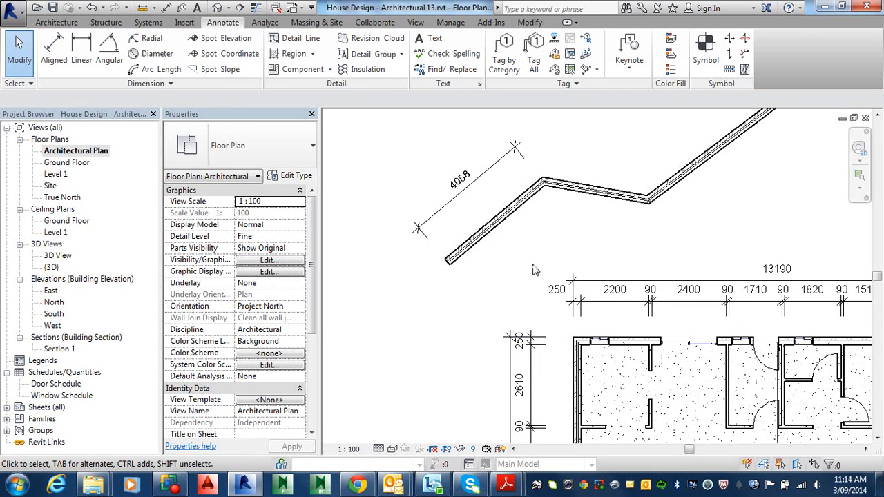
Draw a horizontal Brick veneer - 250 timber wall about 9300 mm long above the house plan, right of the angled walls.
middle_drag(559, 259, 518, 309)
scroll(525, 282, down, 2)
mouse_move(659, 311)
middle_down()
mouse_move(600, 297)
mouse_move(584, 278)
mouse_move(525, 258)
middle_up()
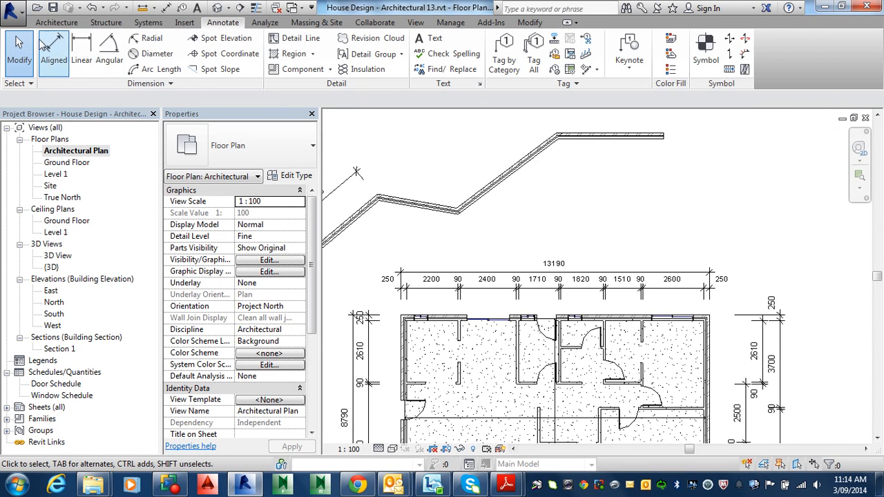
click(56, 22)
click(44, 47)
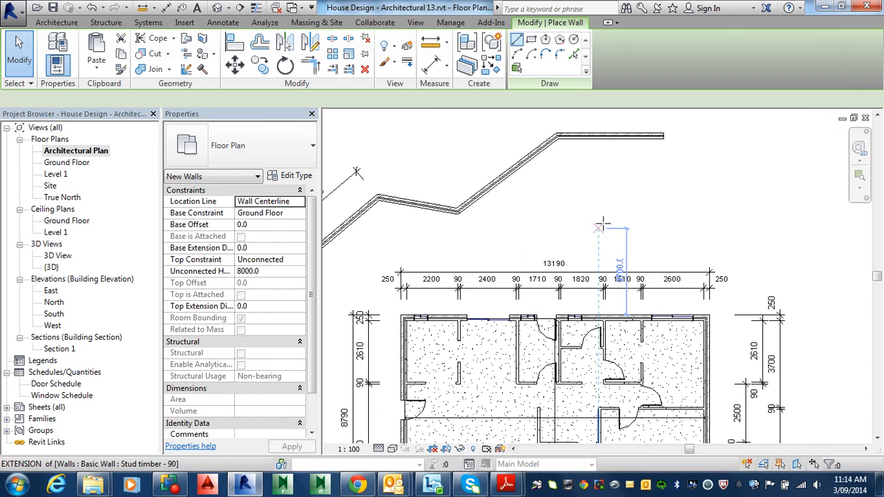
click(592, 204)
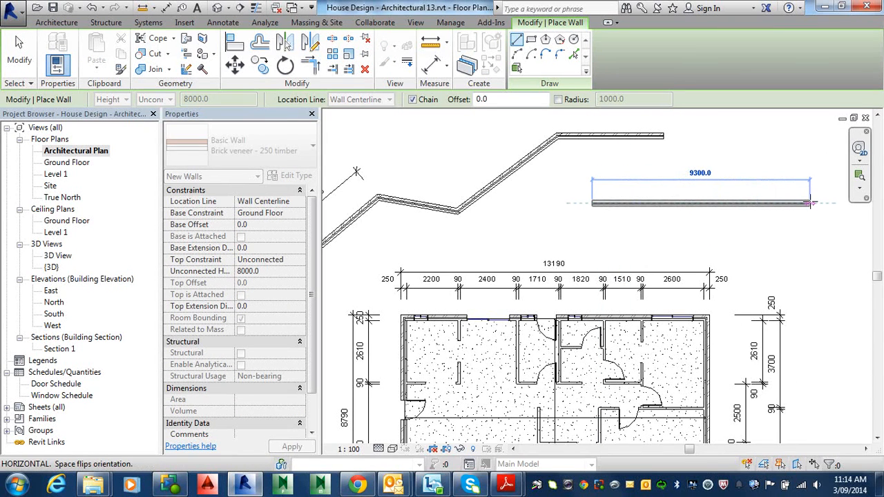
click(811, 202)
key(Escape)
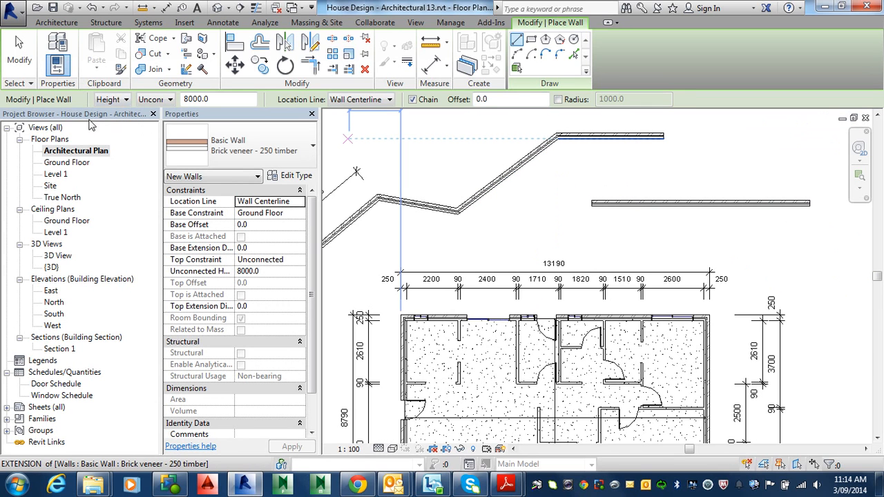
Change the wall type to Brick - 110 and draw a short wall perpendicular down from the new horizontal wall.
click(242, 148)
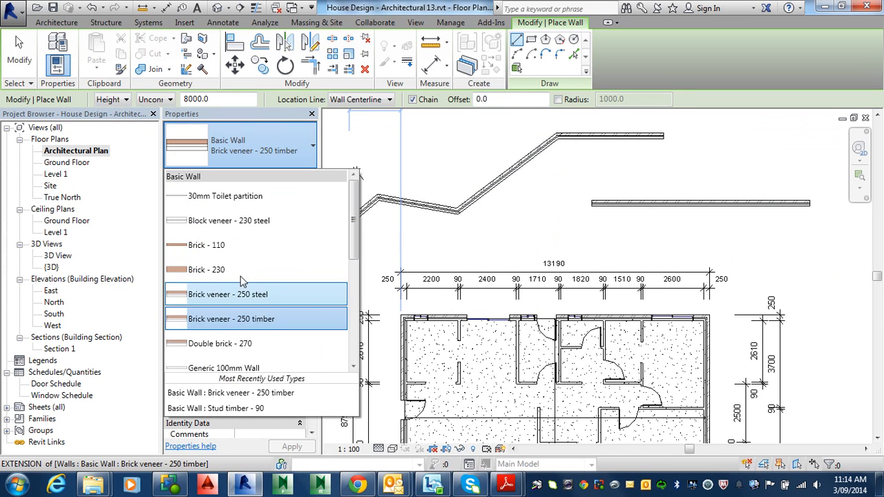
click(234, 246)
scroll(661, 229, up, 3)
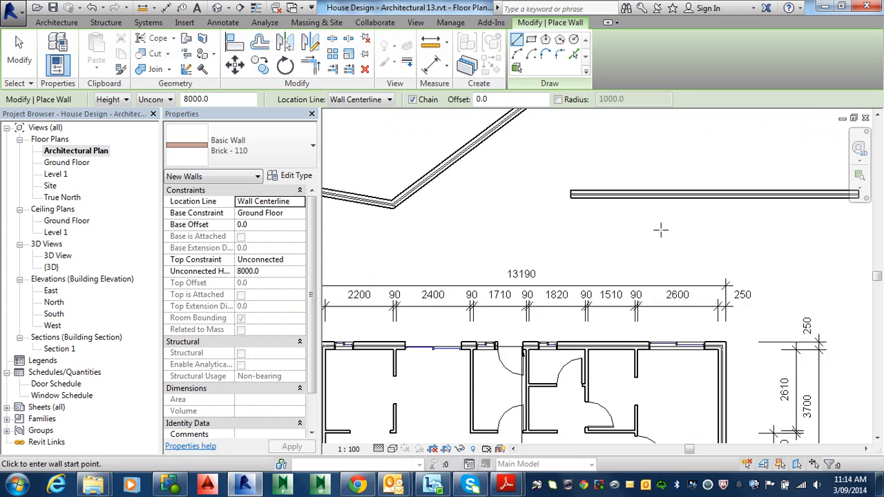
click(643, 182)
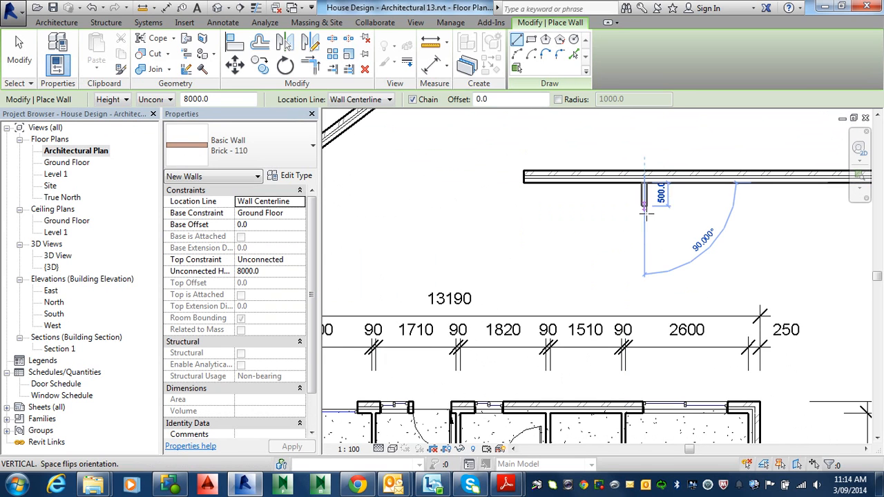
click(644, 262)
key(Escape)
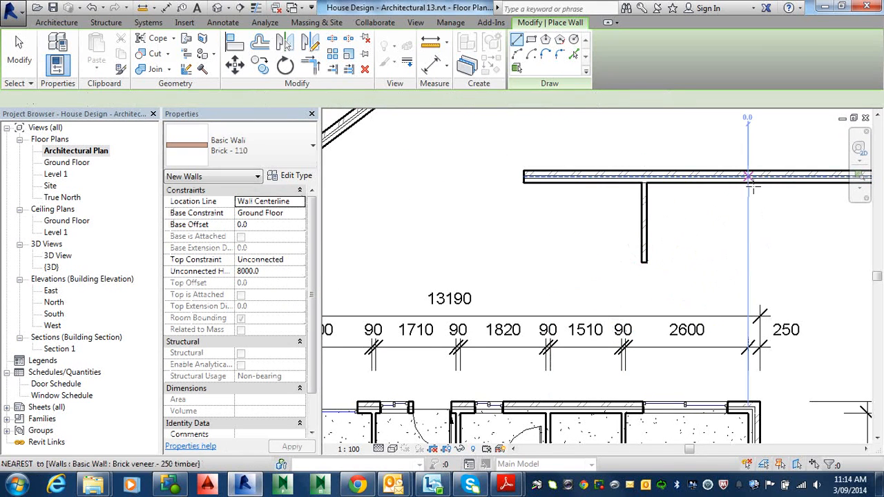
Draw two more perpendicular Brick - 110 walls below the horizontal wall, right of the first and ending level with it.
click(752, 181)
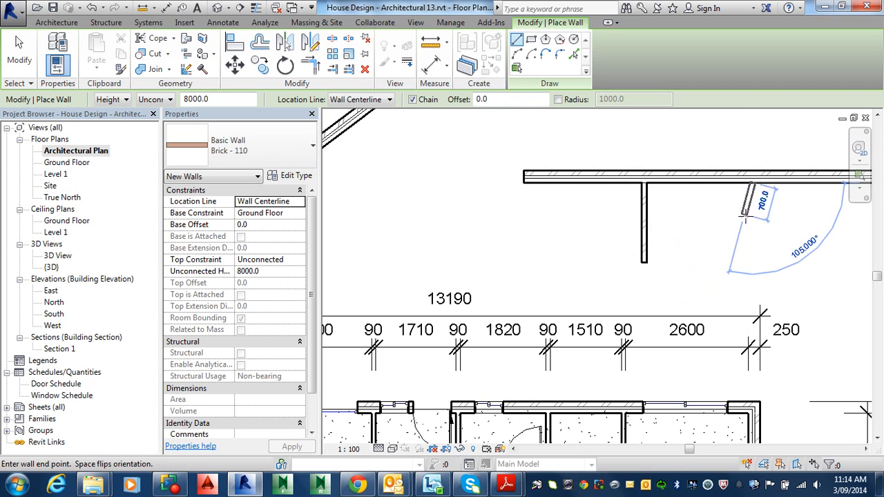
click(752, 262)
scroll(690, 241, down, 3)
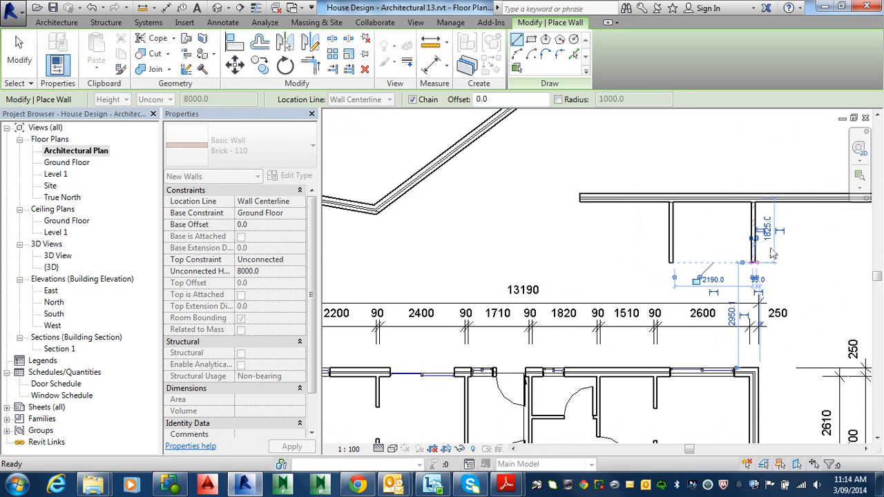
key(Escape)
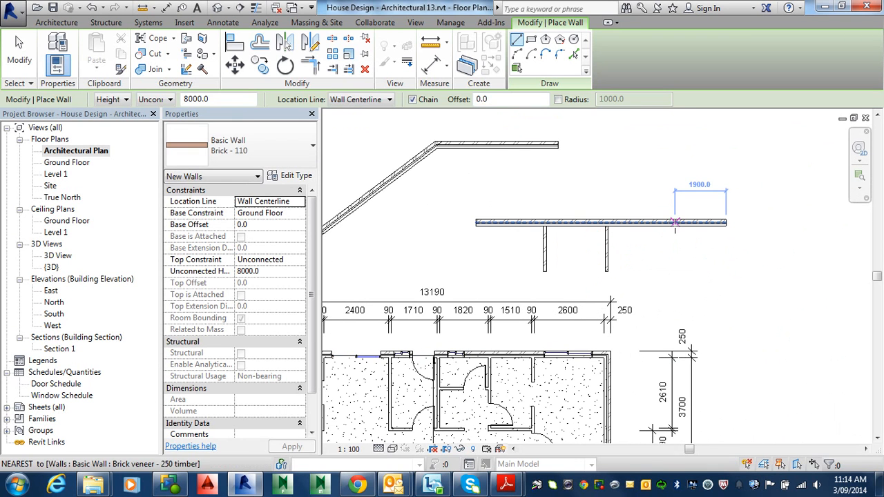
click(676, 228)
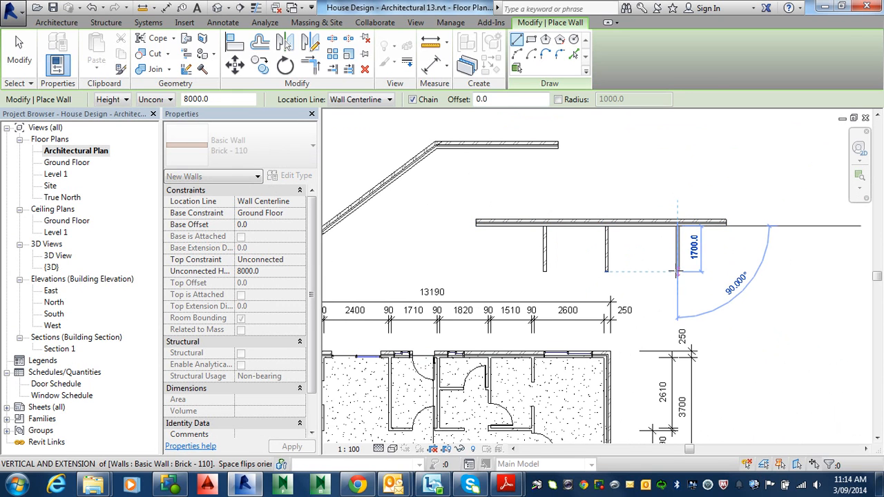
click(676, 270)
key(Escape)
key(Escape)
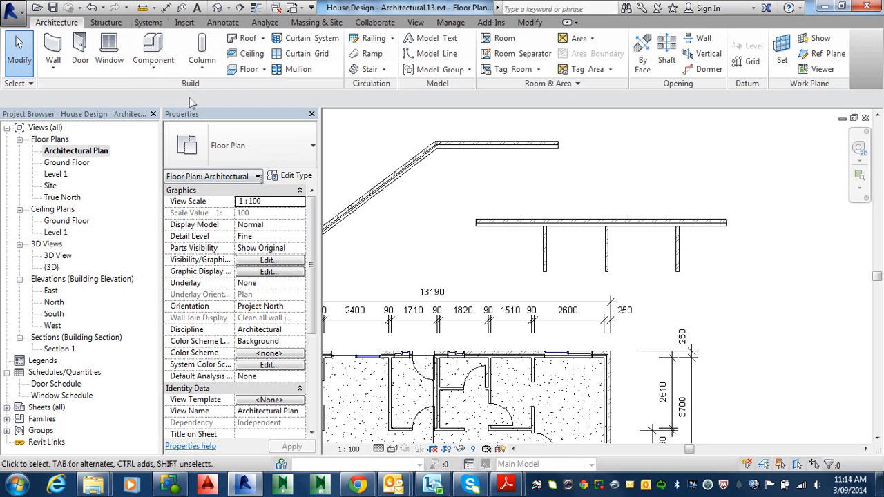
Place an aligned dimension string between the three short walls, picking individual references at wall centerlines, above the horizontal wall.
click(166, 8)
click(247, 101)
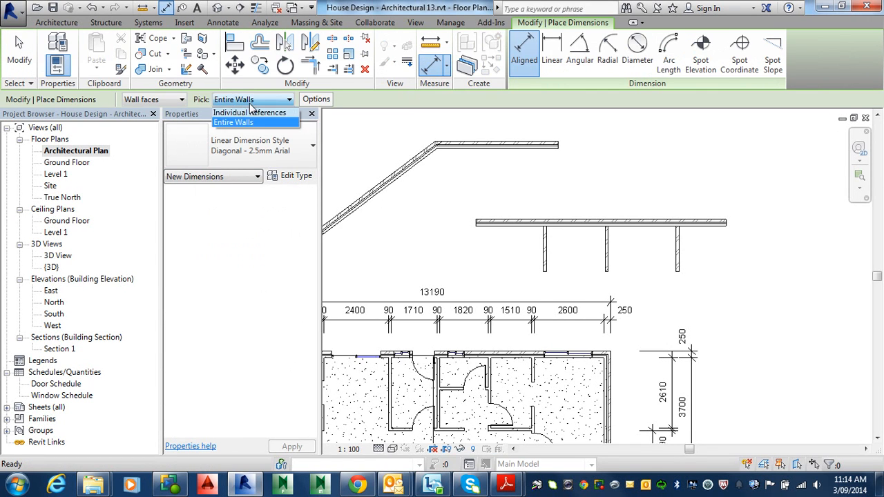
click(249, 112)
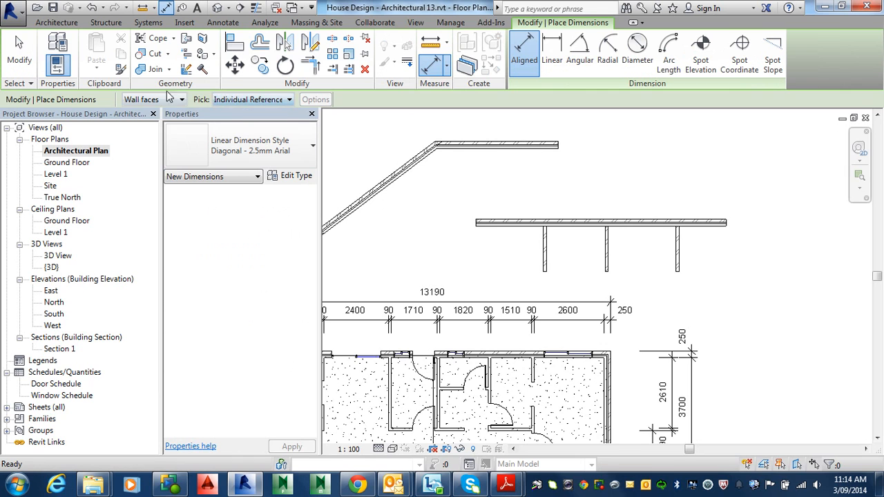
click(159, 100)
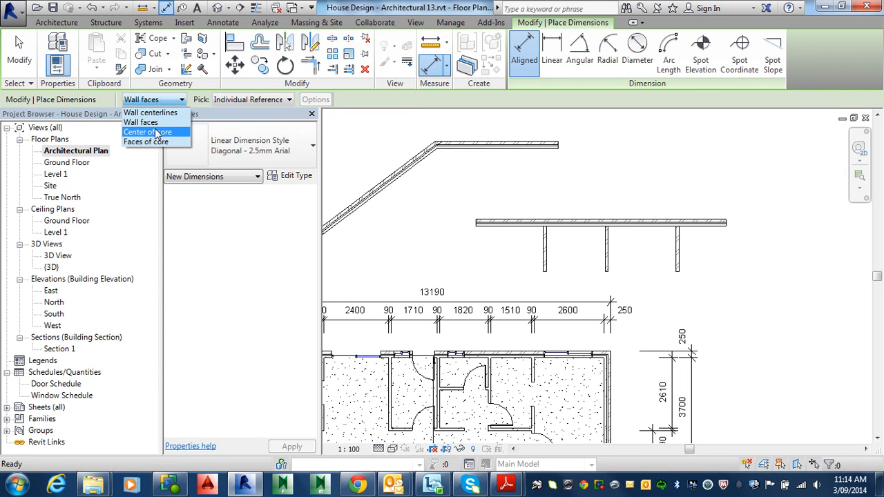
click(155, 113)
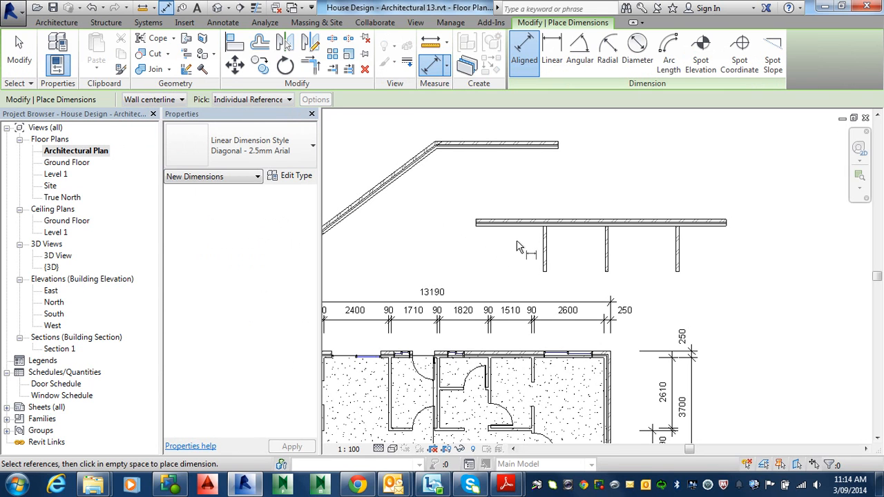
click(545, 245)
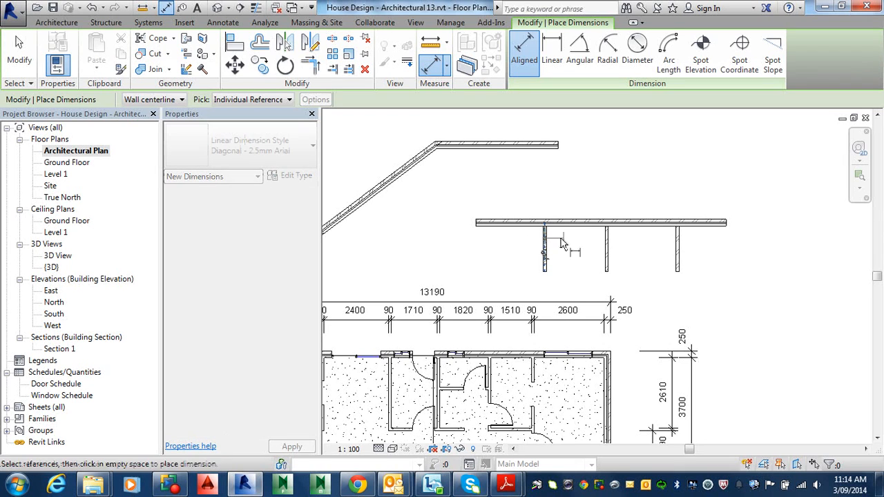
click(606, 245)
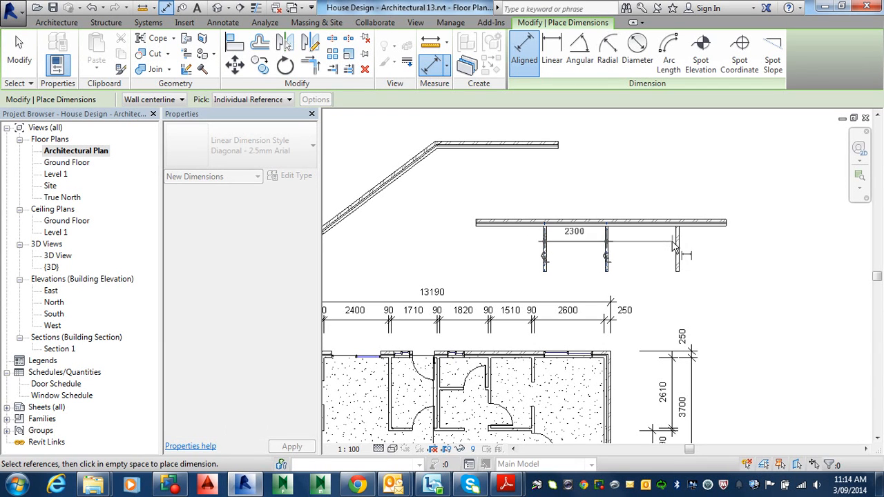
click(676, 249)
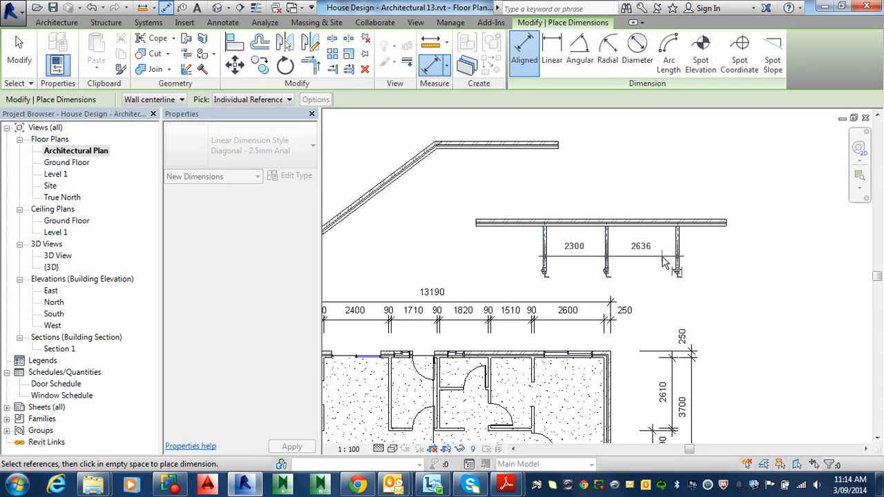
click(657, 193)
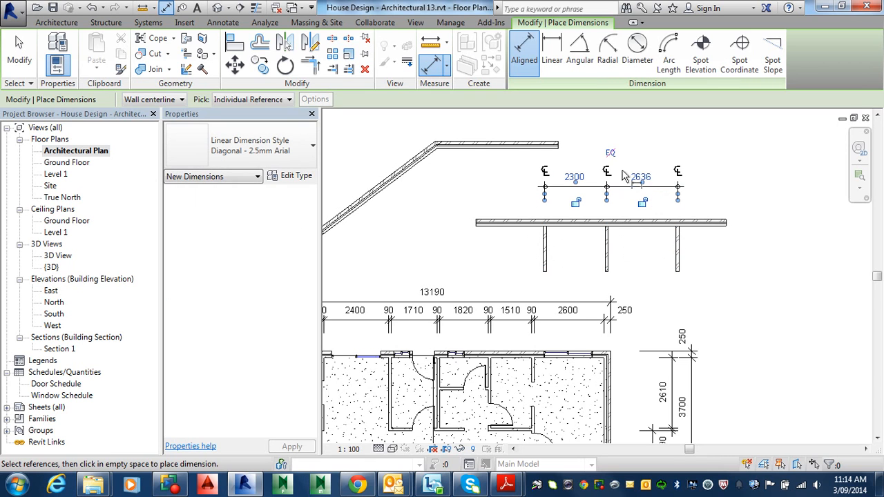
Equalise the spacing of the three short walls with the dimension string's EQ option, and switch EQ off again to display numeric values.
scroll(612, 157, up, 3)
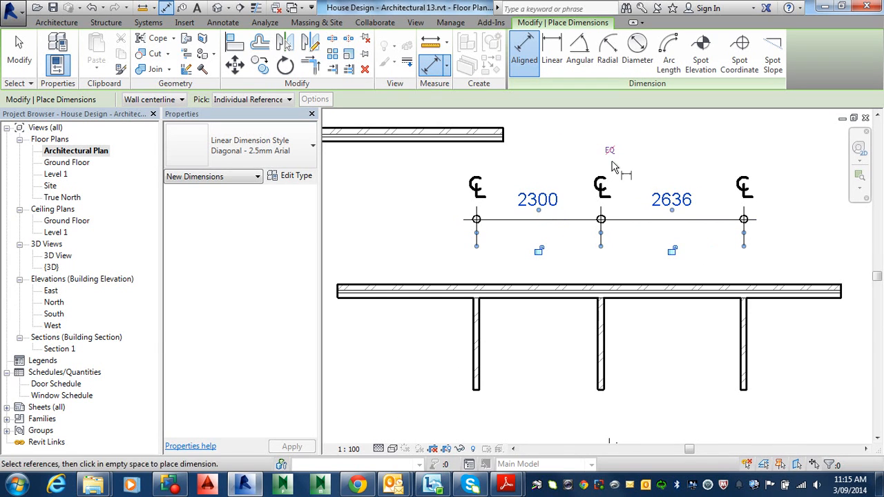
click(609, 150)
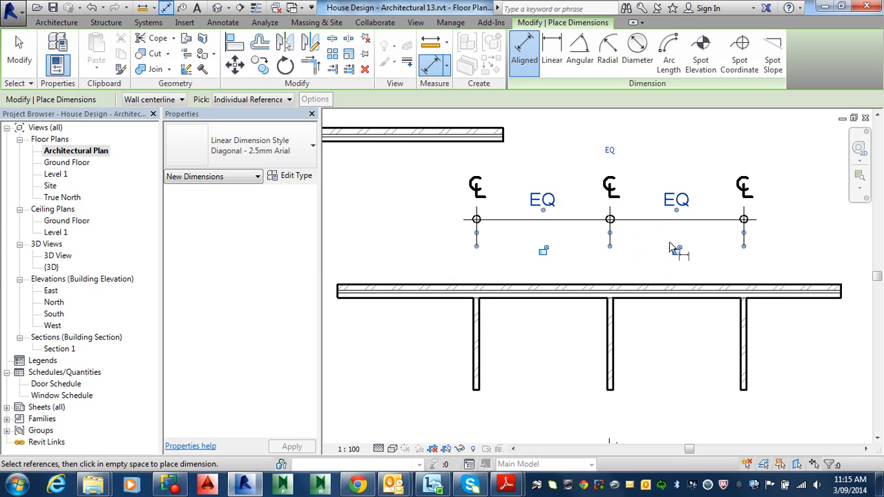
click(609, 151)
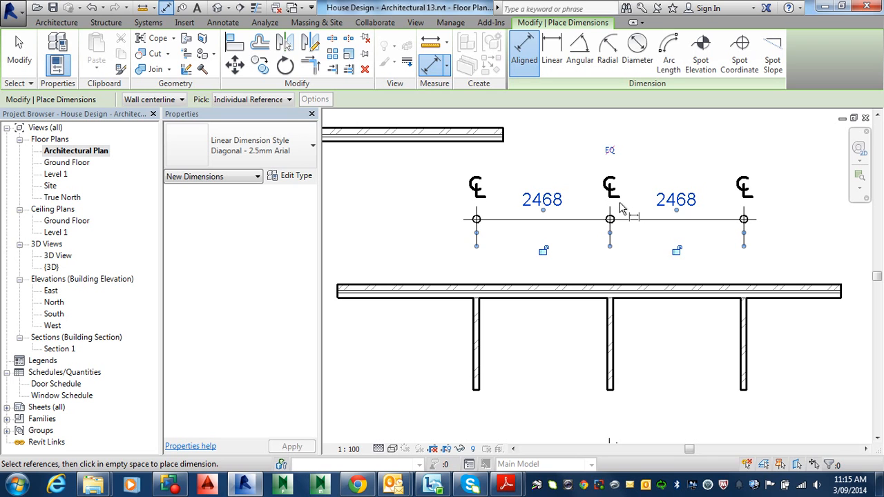
scroll(617, 231, down, 3)
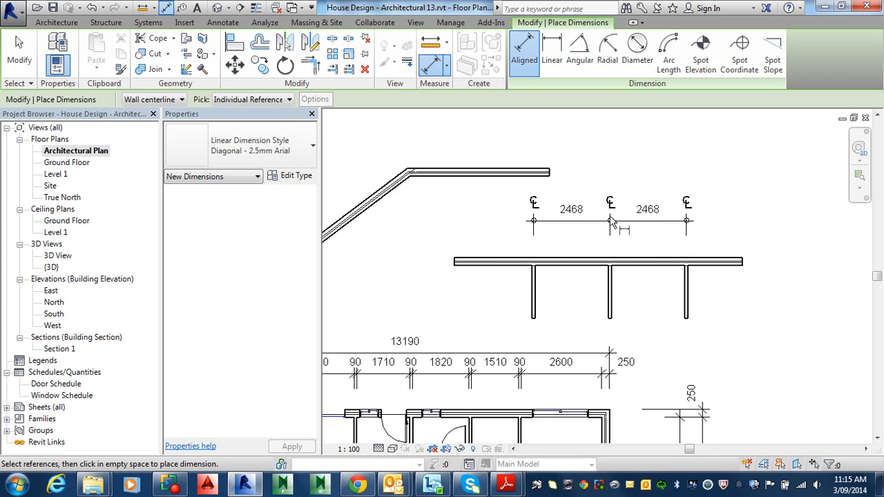
scroll(625, 270, up, 1)
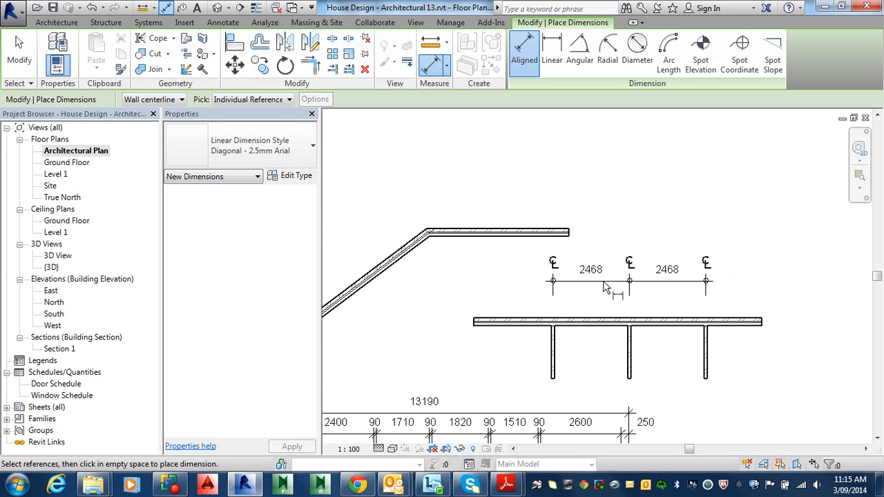
scroll(552, 323, up, 1)
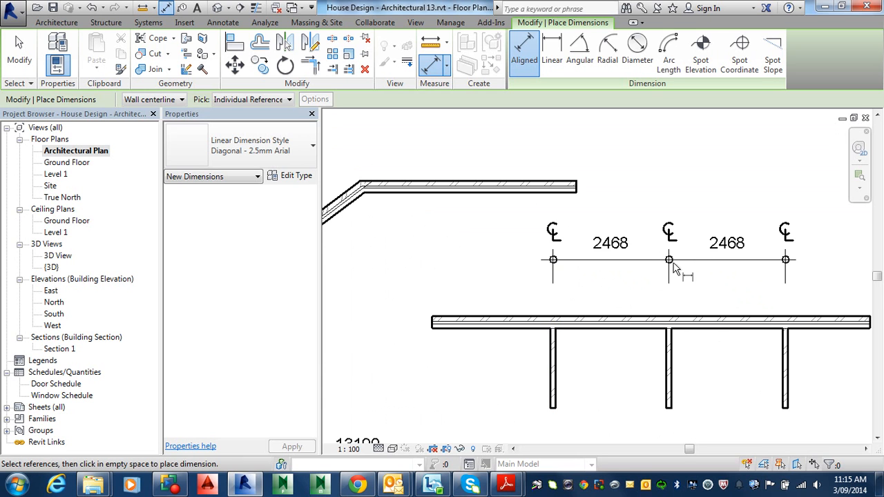
middle_drag(635, 243, 676, 324)
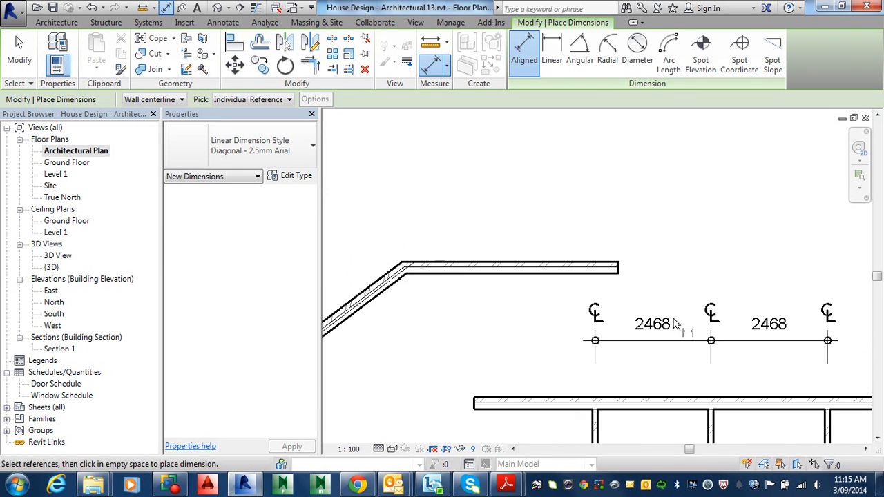
key(Escape)
key(Escape)
click(607, 339)
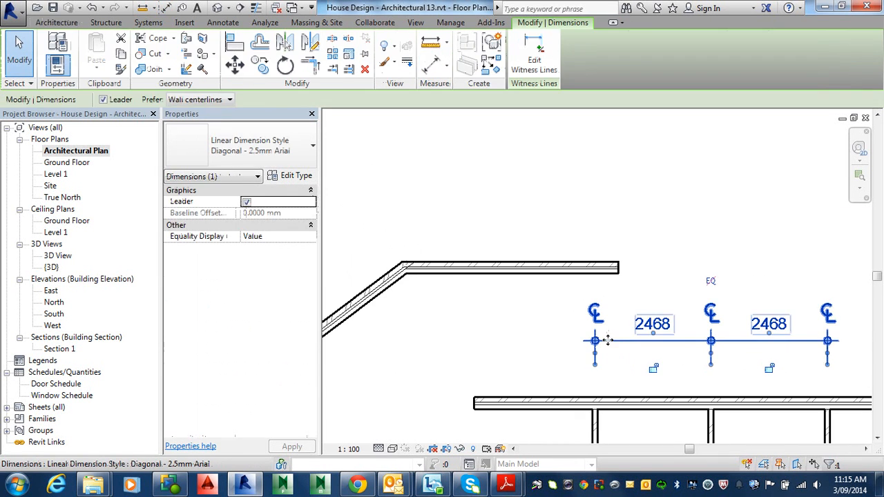
key(Escape)
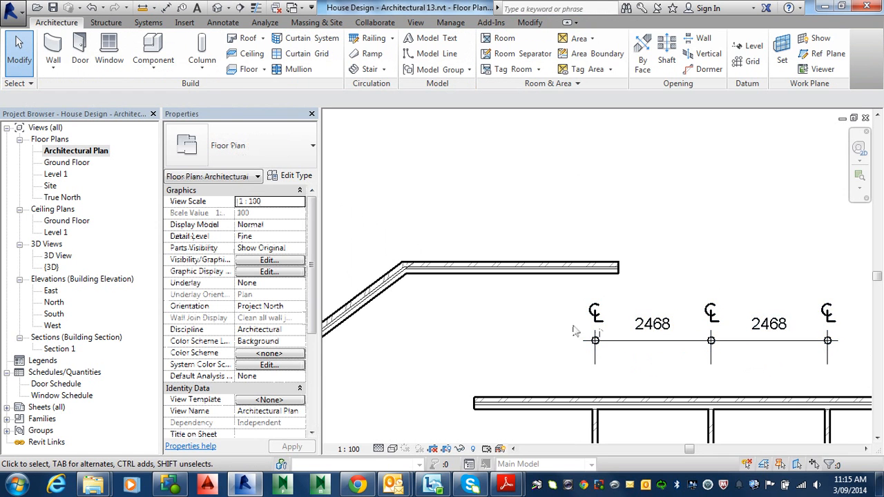
scroll(522, 289, down, 2)
middle_drag(528, 288, 728, 271)
middle_drag(620, 304, 698, 236)
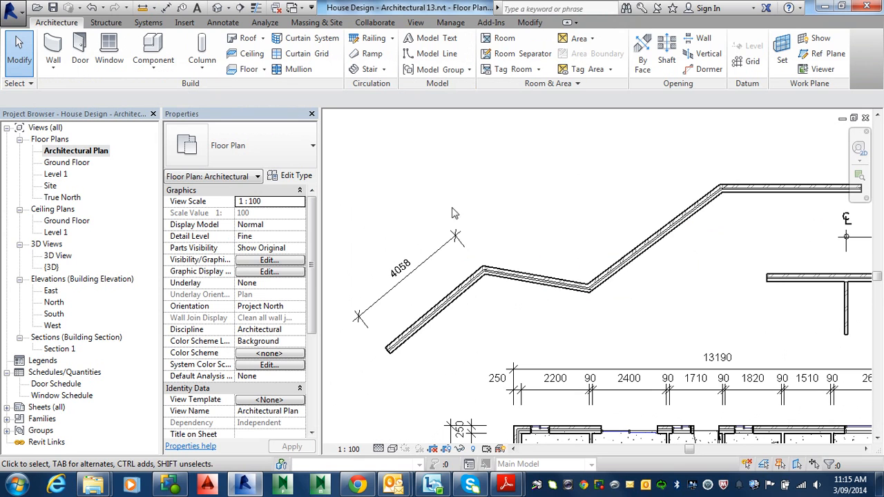
Start a linear dimension with the house floor plan in view.
middle_drag(683, 255, 608, 162)
middle_drag(583, 281, 667, 166)
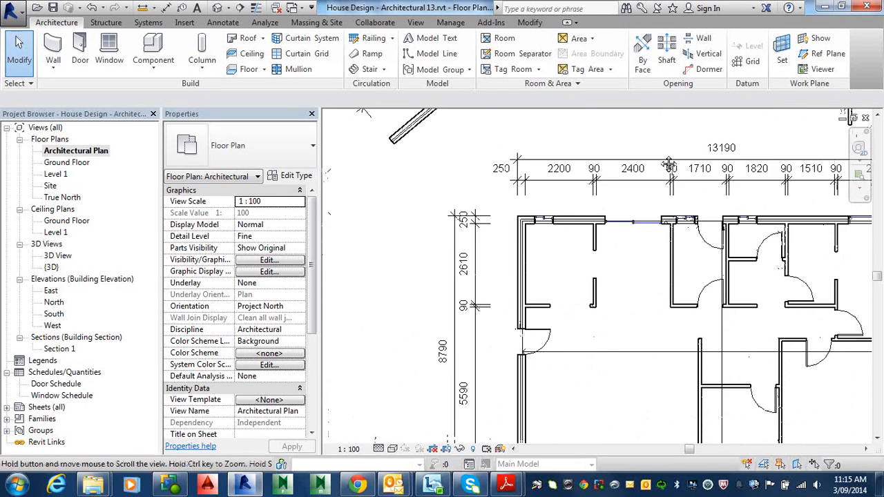
scroll(638, 187, down, 1)
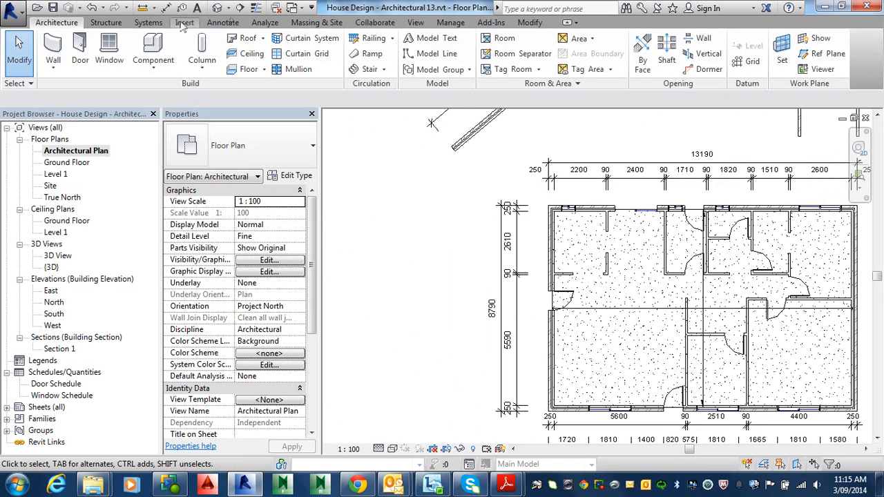
click(223, 22)
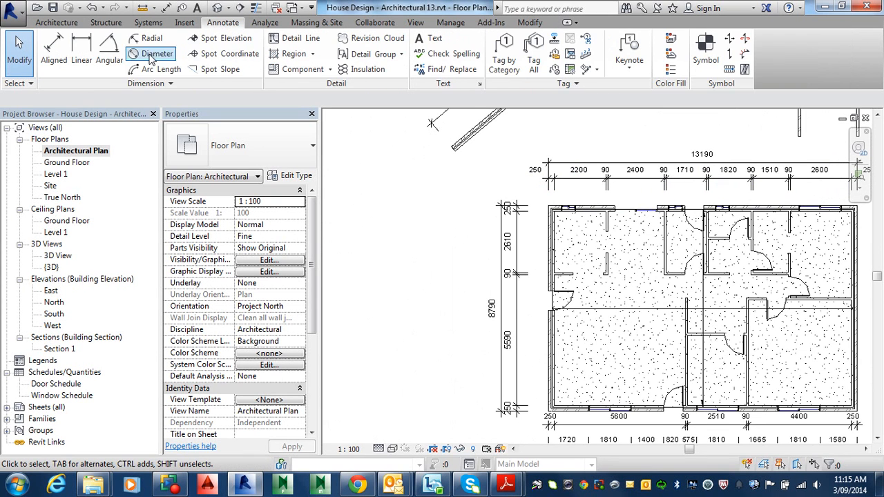
click(82, 52)
scroll(600, 235, up, 1)
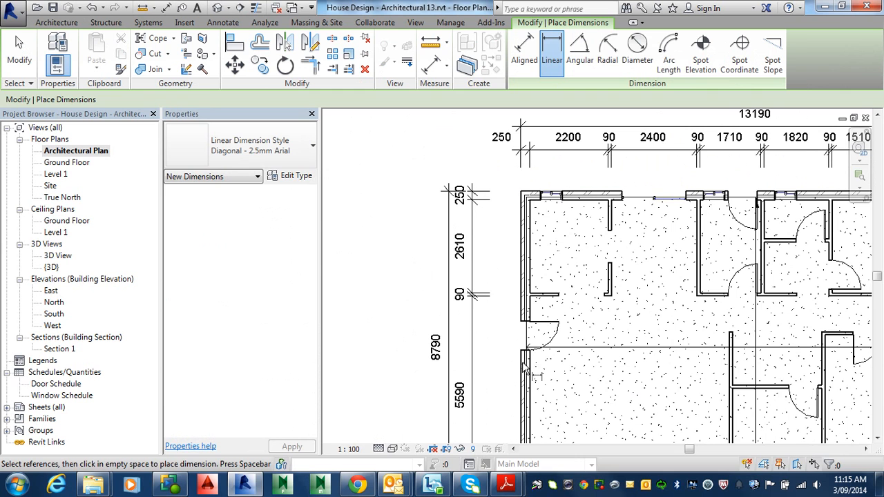
middle_drag(532, 372, 537, 208)
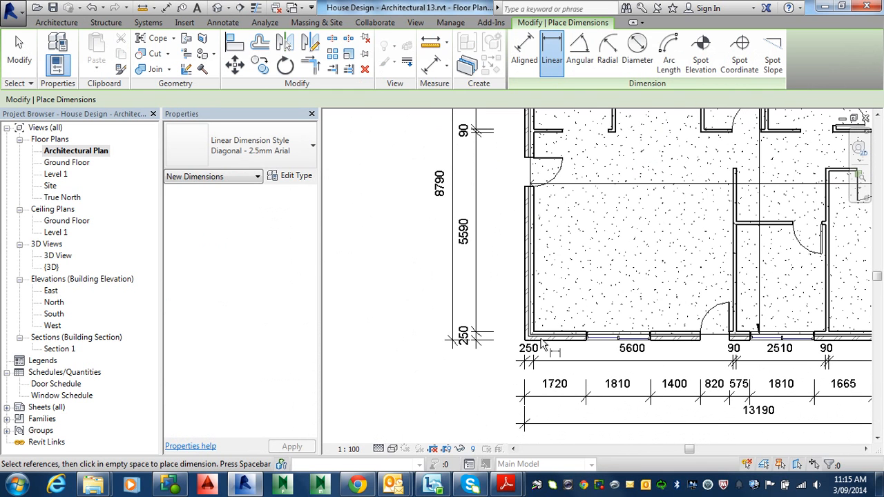
scroll(532, 345, up, 2)
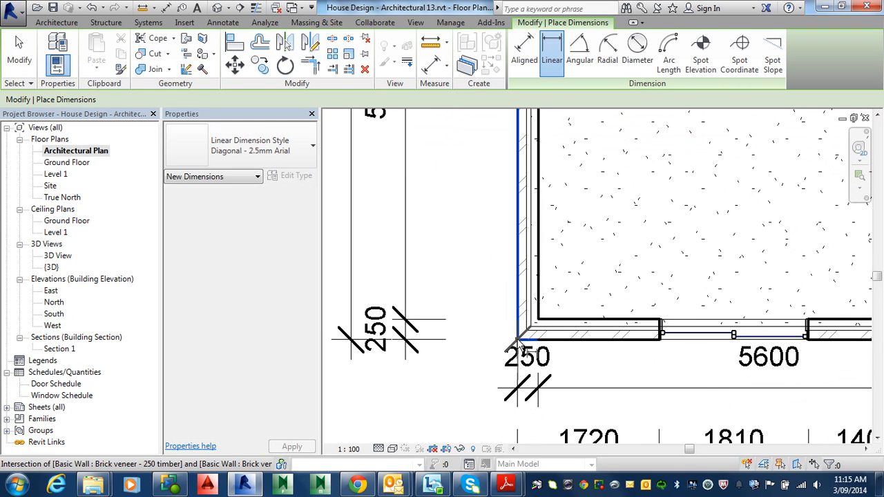
scroll(532, 287, down, 4)
middle_drag(531, 153, 536, 393)
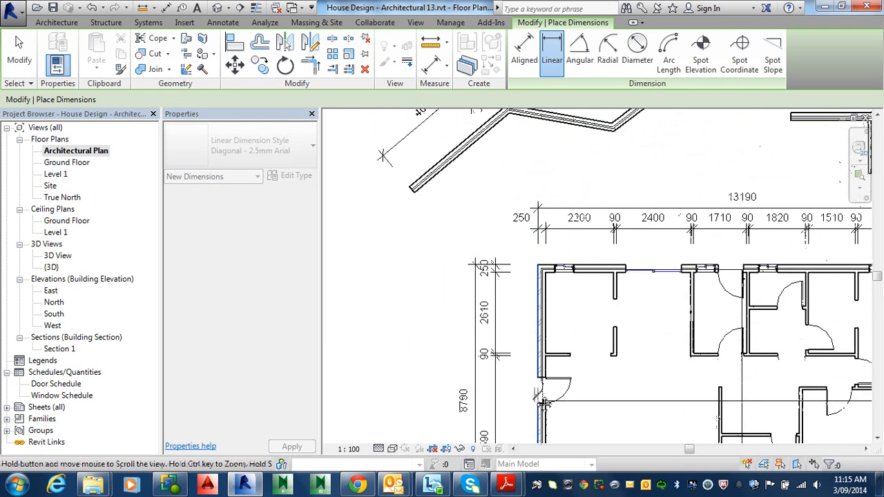
scroll(535, 265, up, 3)
scroll(536, 276, up, 1)
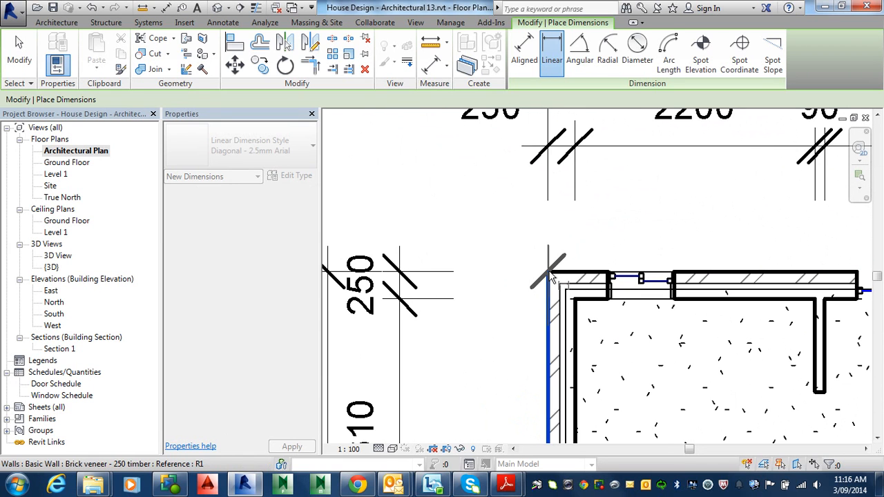
scroll(551, 275, up, 2)
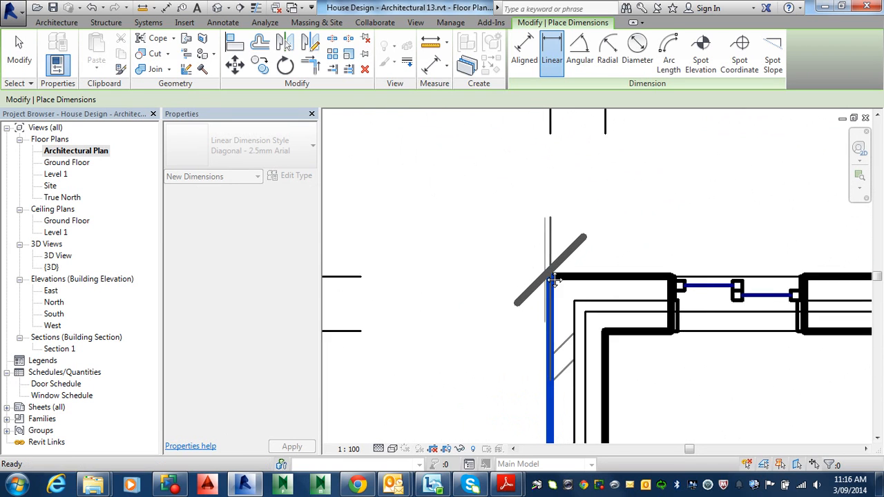
click(550, 273)
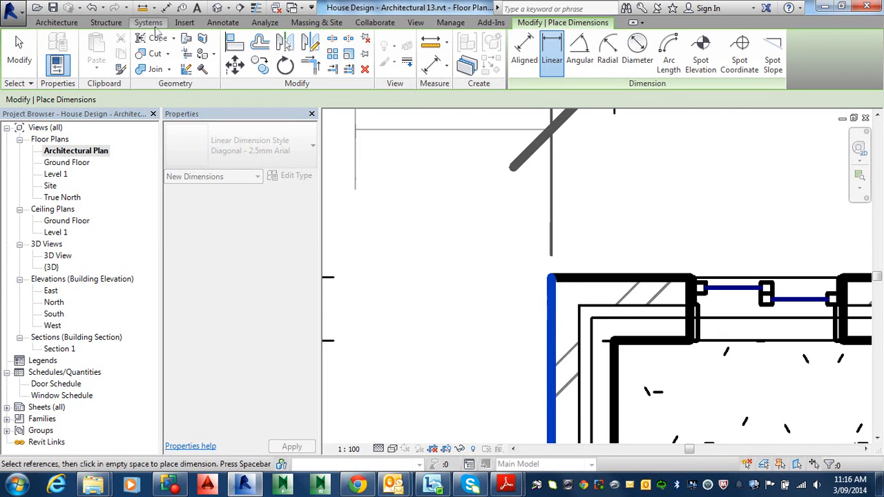
Turn on Thin Lines and place an overall vertical linear dimension between the outer corners of the house's left wall, outside the existing dimension strings.
click(254, 7)
scroll(519, 346, down, 2)
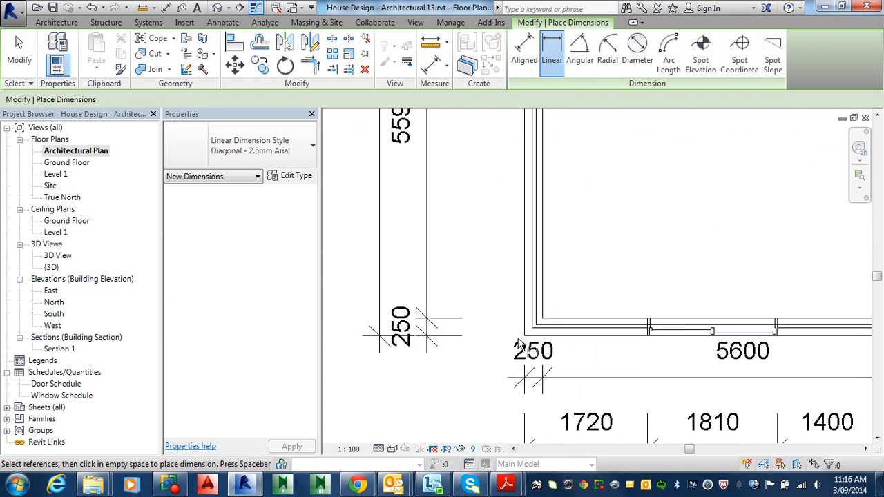
scroll(519, 345, up, 1)
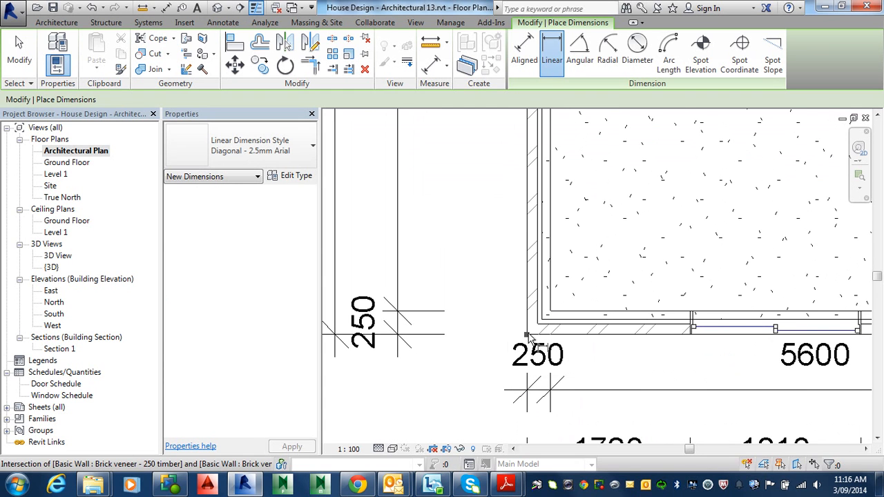
click(528, 335)
scroll(535, 231, down, 4)
middle_drag(535, 181, 523, 400)
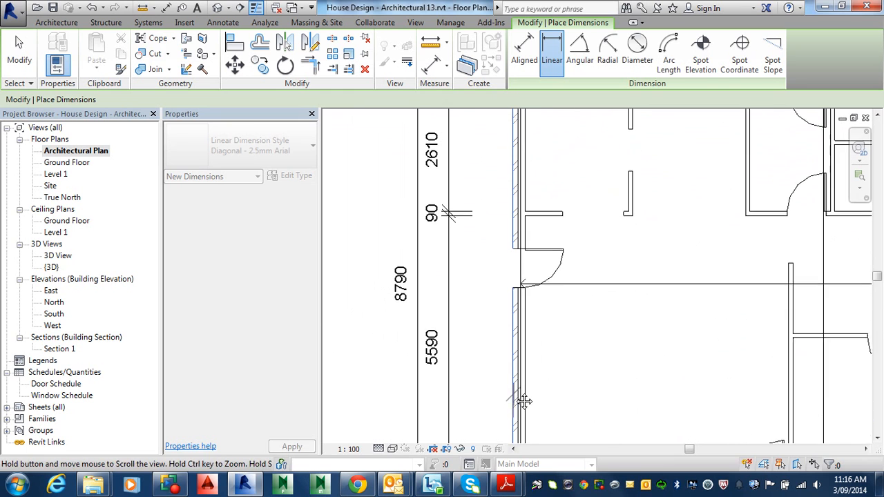
middle_drag(526, 195, 530, 387)
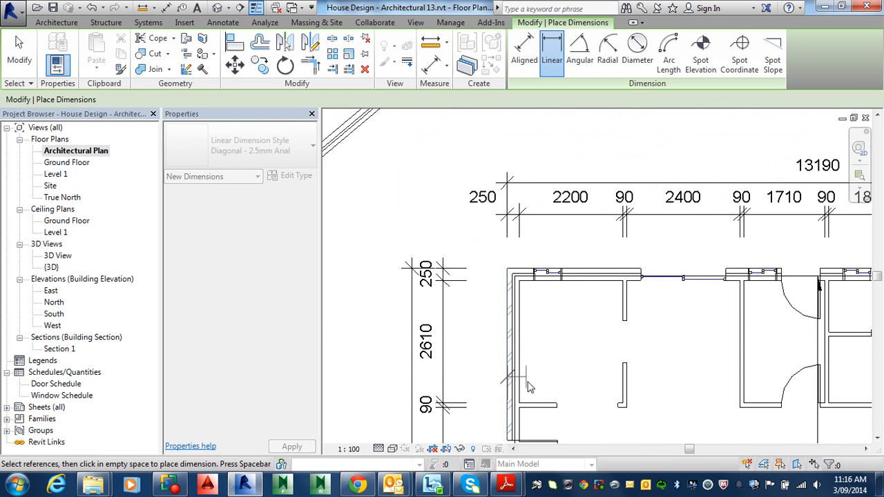
scroll(510, 269, up, 3)
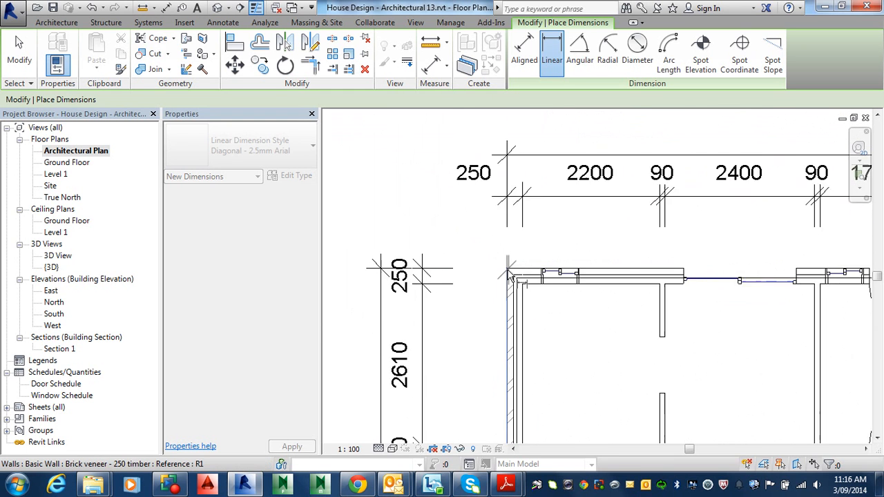
key(Tab)
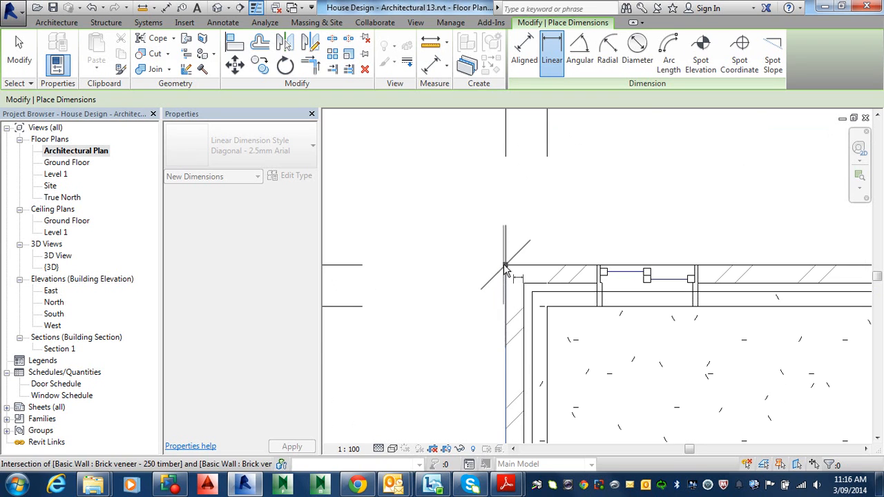
click(506, 265)
scroll(473, 268, down, 2)
scroll(472, 267, down, 3)
middle_drag(473, 268, 607, 162)
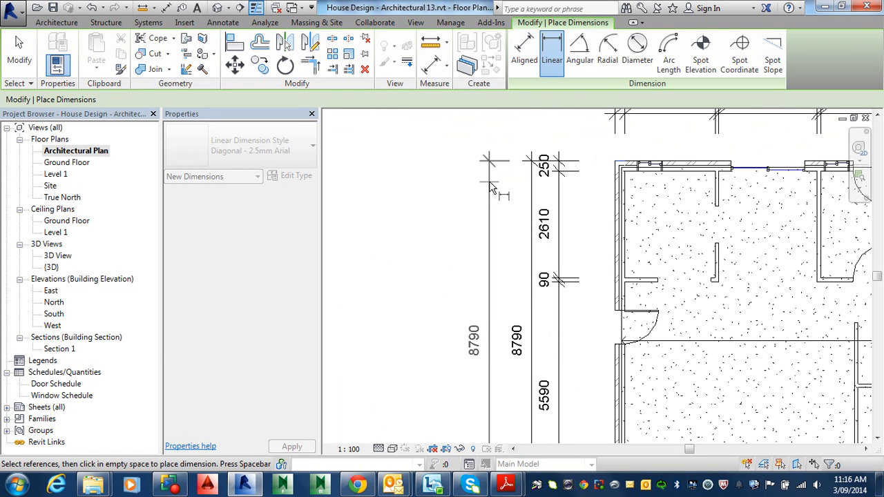
click(481, 185)
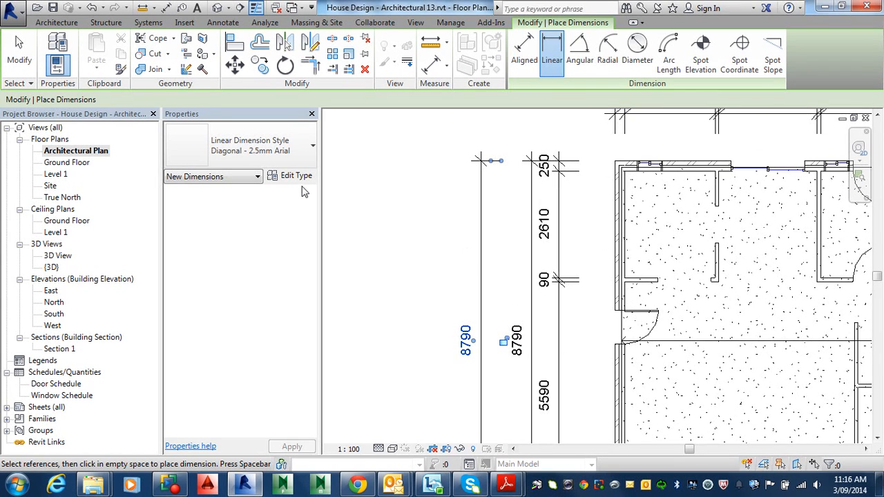
Place a horizontal linear dimension below the long angled wall, between its lower and upper inner corner intersections.
scroll(463, 224, down, 2)
middle_drag(540, 201, 496, 336)
middle_drag(520, 263, 519, 296)
scroll(466, 298, up, 3)
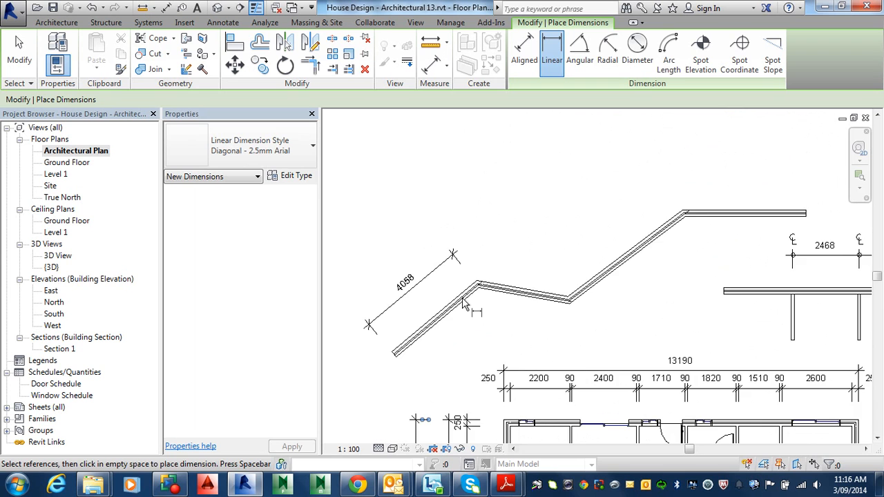
middle_drag(496, 259, 515, 245)
middle_drag(623, 266, 579, 282)
middle_drag(675, 249, 620, 283)
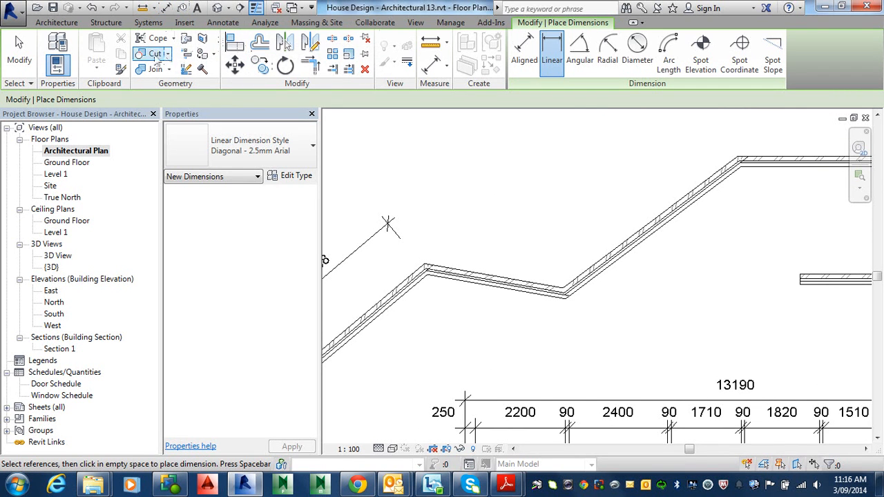
click(222, 22)
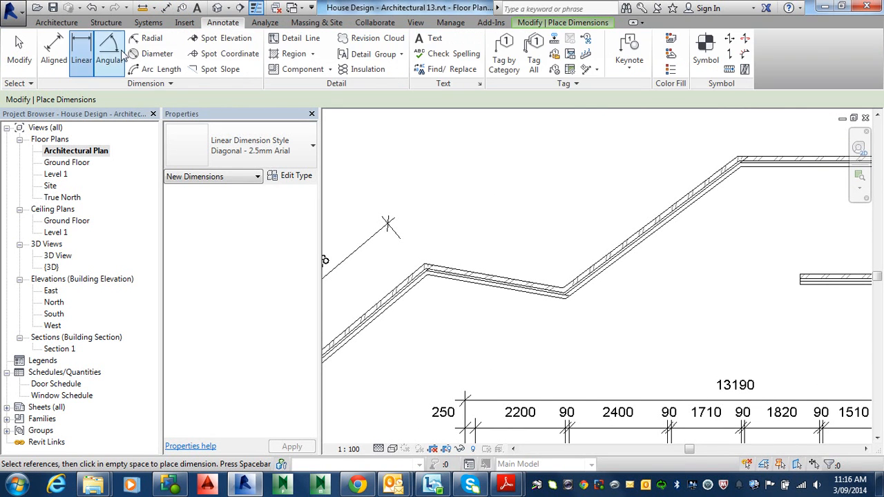
click(385, 211)
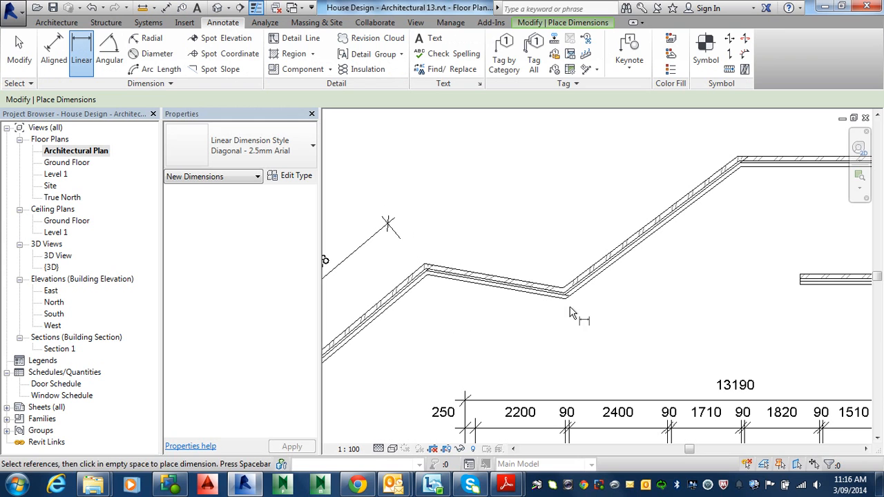
scroll(568, 304, up, 3)
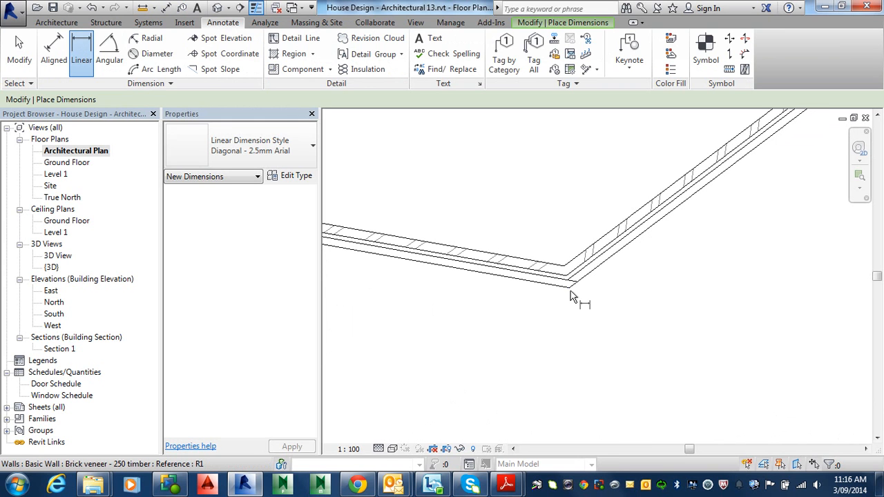
click(570, 293)
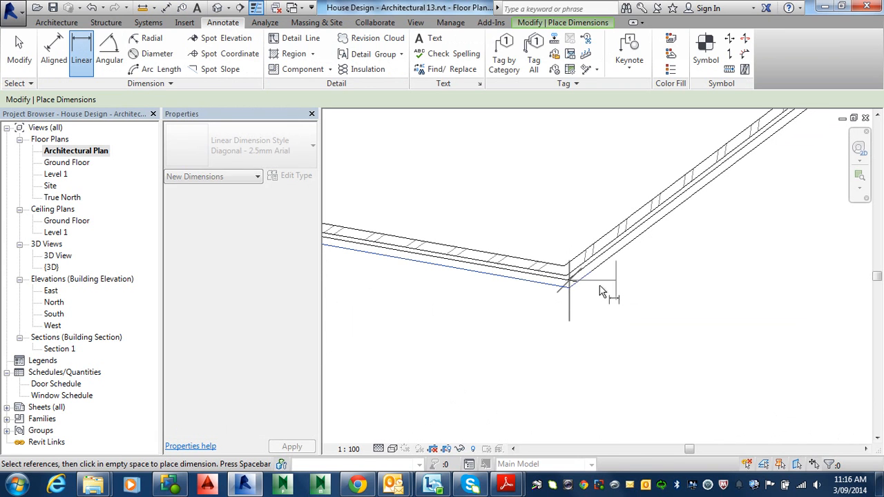
scroll(673, 262, down, 2)
scroll(672, 257, down, 1)
middle_drag(718, 228, 609, 377)
scroll(713, 294, up, 5)
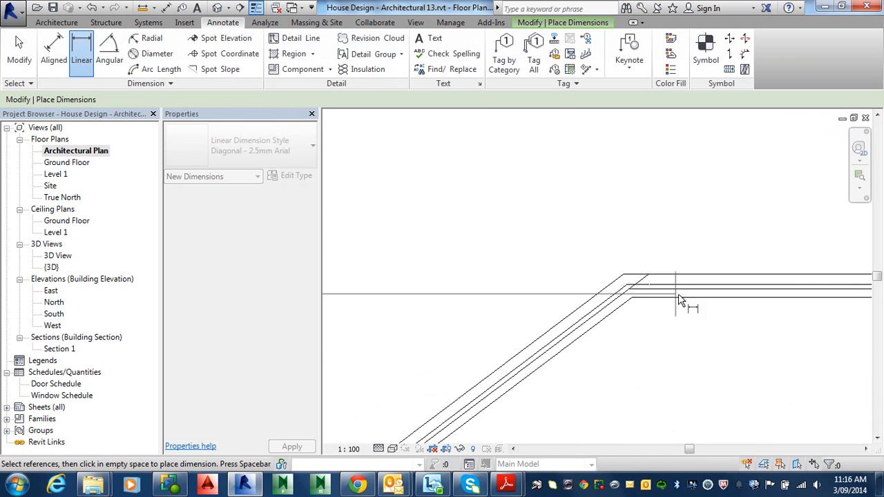
click(632, 298)
scroll(632, 298, down, 4)
middle_drag(632, 299, 635, 227)
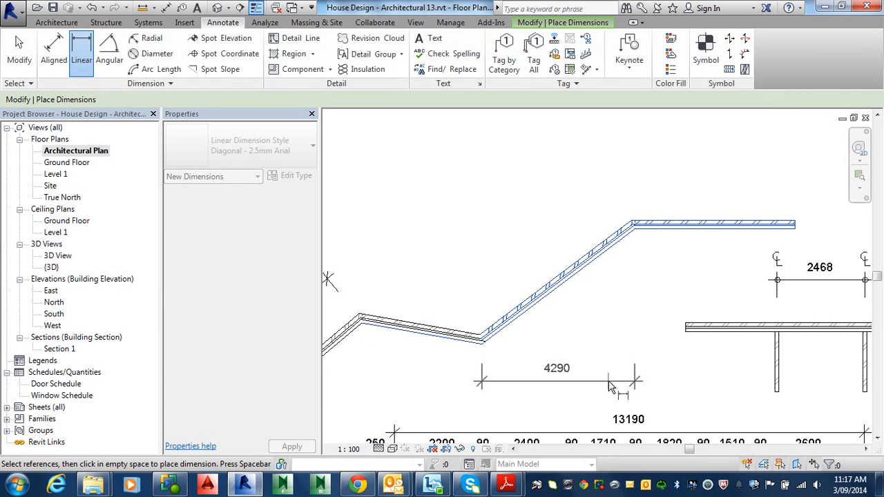
click(610, 387)
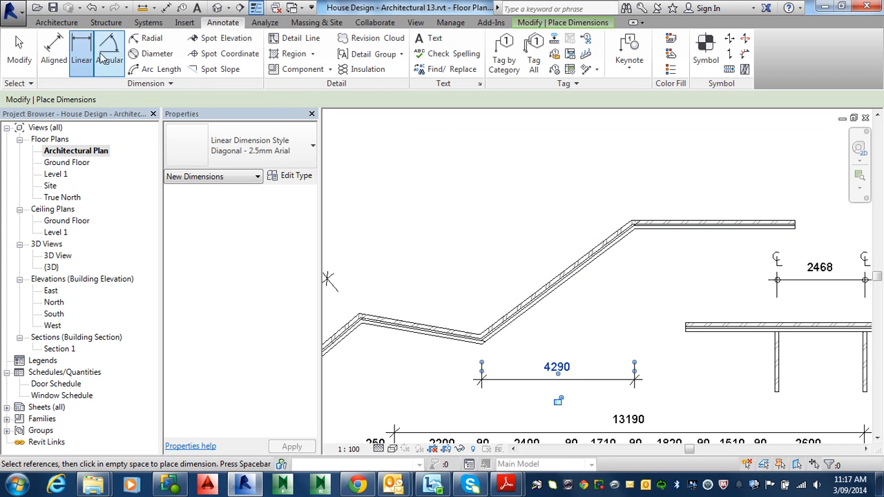
Place a vertical linear dimension to the right of the long angled wall, between the same two inner corner intersections.
scroll(487, 361, up, 2)
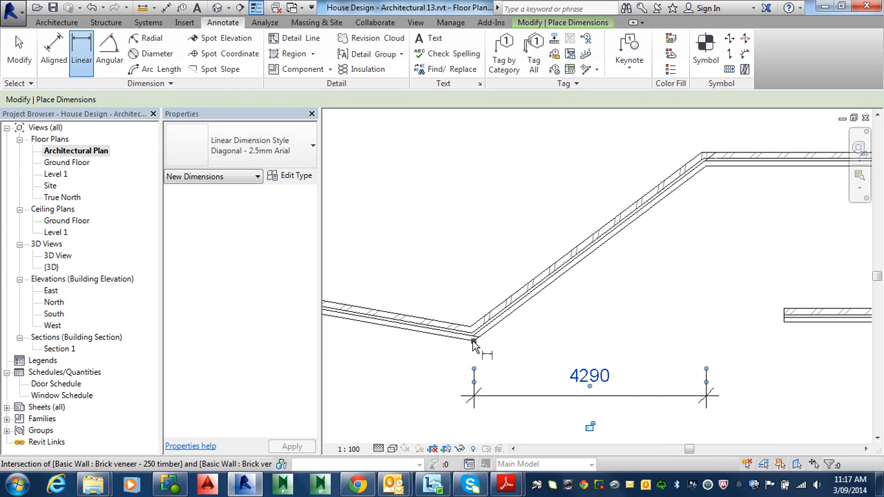
click(473, 341)
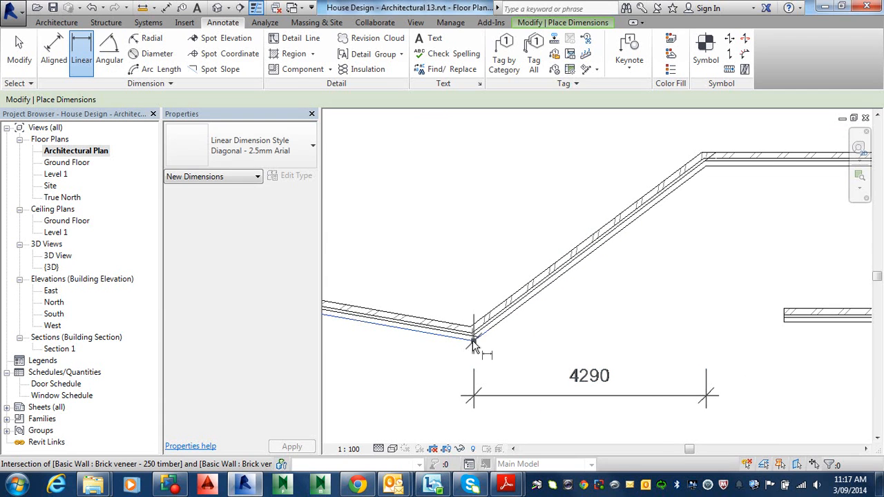
click(708, 167)
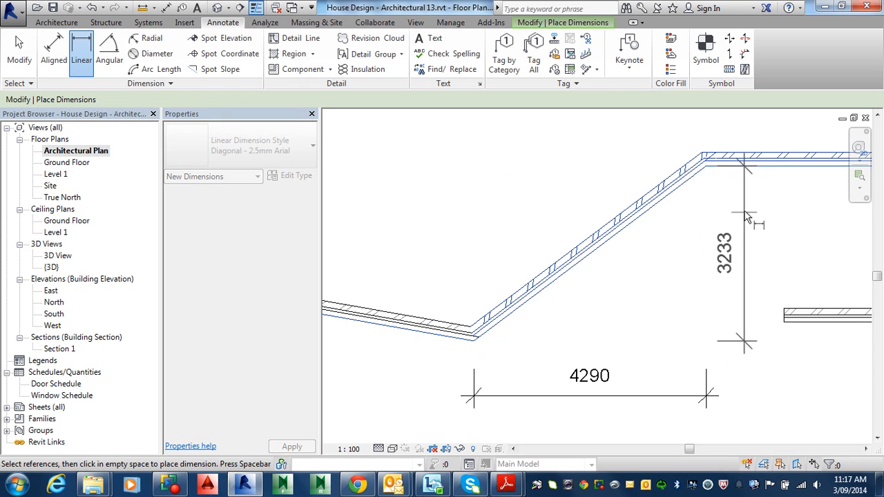
click(756, 234)
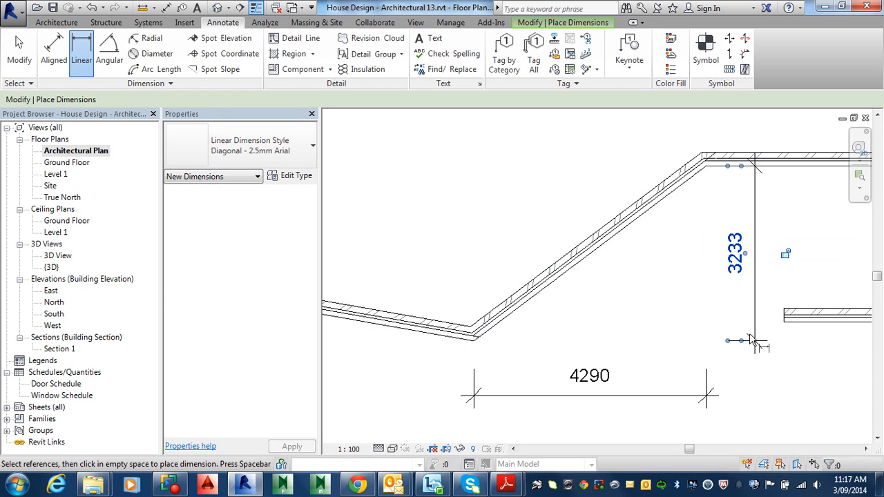
middle_drag(491, 274, 548, 330)
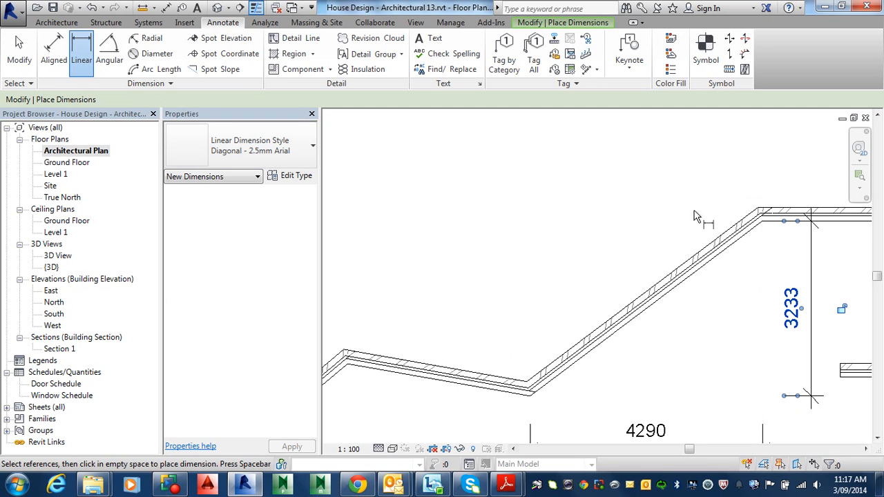
scroll(528, 385, up, 3)
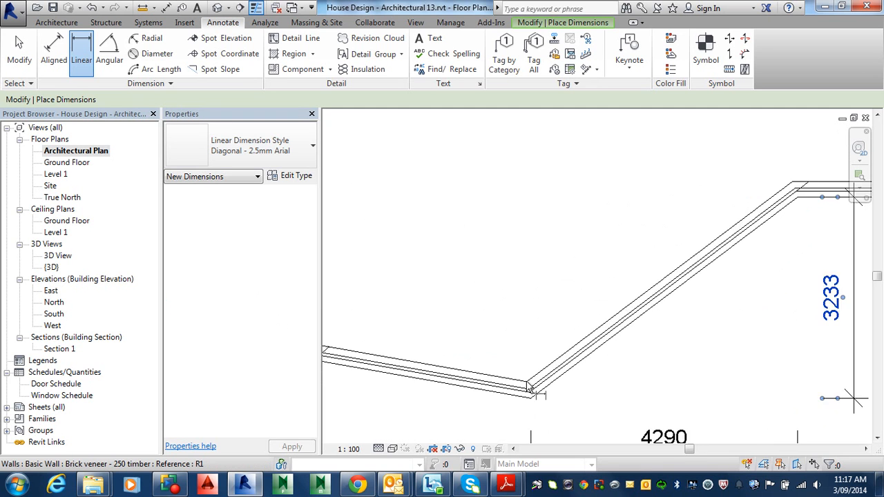
click(527, 383)
scroll(572, 355, down, 2)
middle_drag(745, 188, 651, 299)
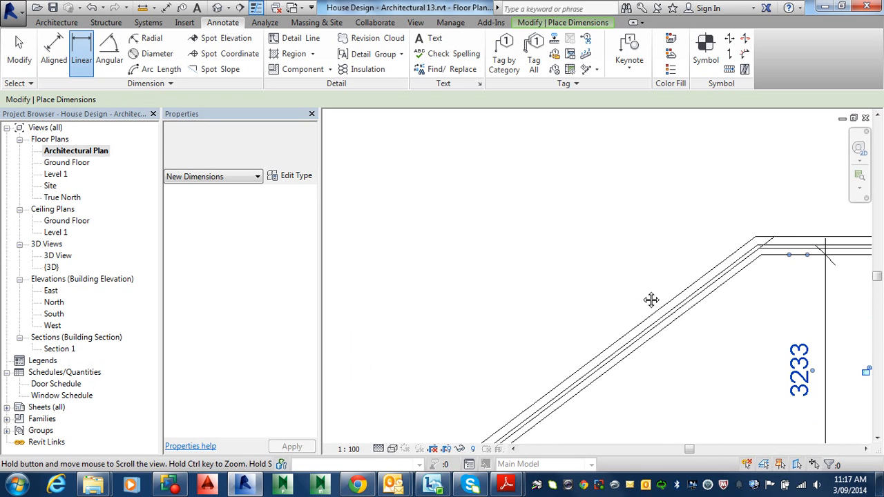
Start an aligned dimension near the long angled wall's lower corner and set the wall reference preference to Wall faces.
click(55, 50)
scroll(566, 330, down, 1)
middle_drag(574, 357, 644, 298)
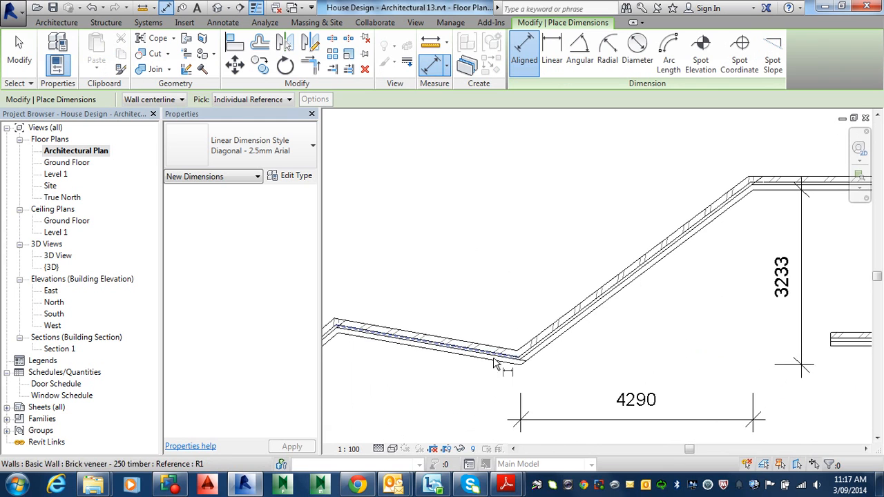
scroll(499, 355, up, 2)
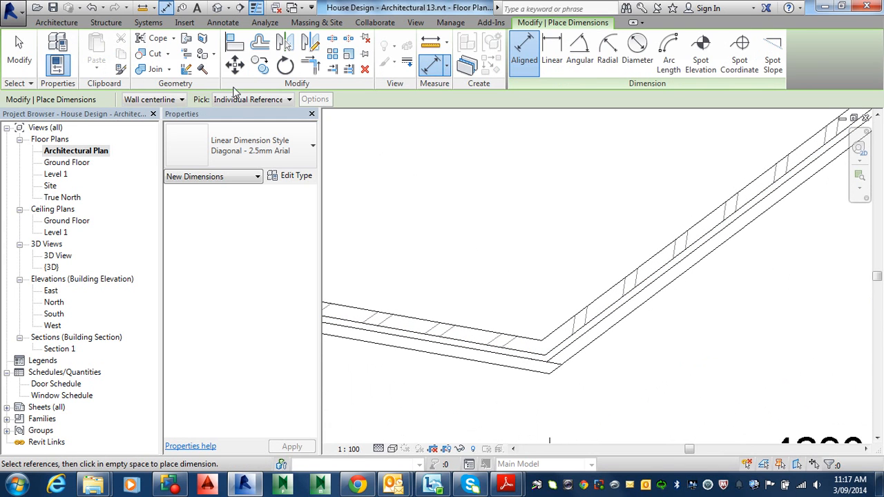
click(177, 101)
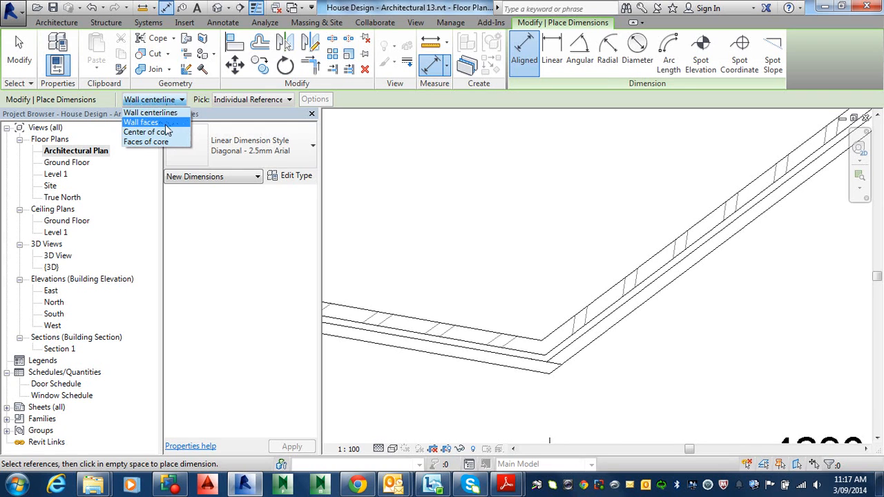
click(165, 126)
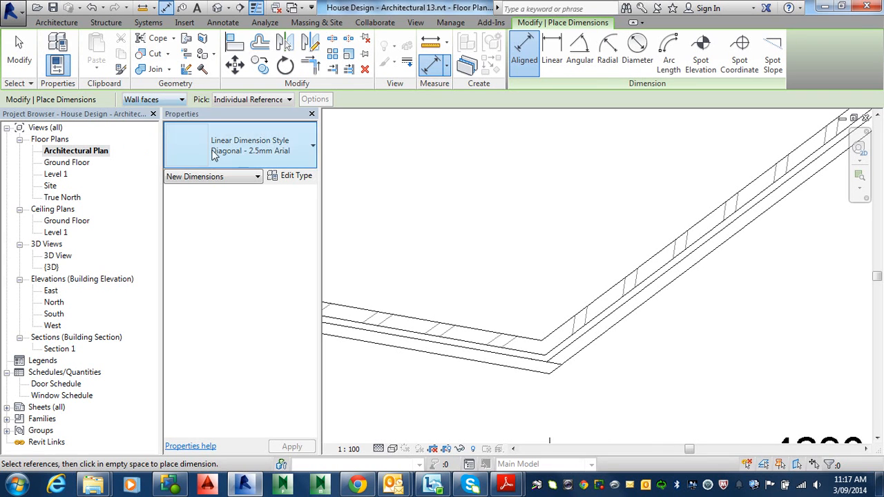
click(542, 343)
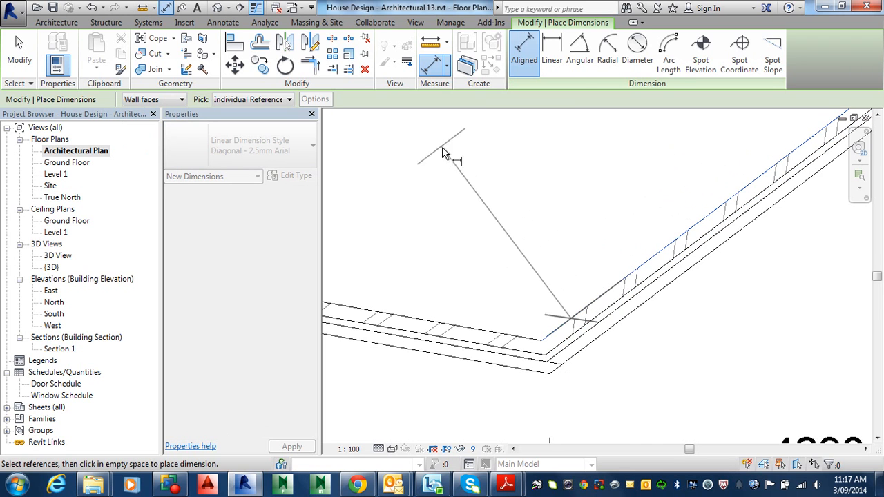
middle_drag(487, 236, 795, 282)
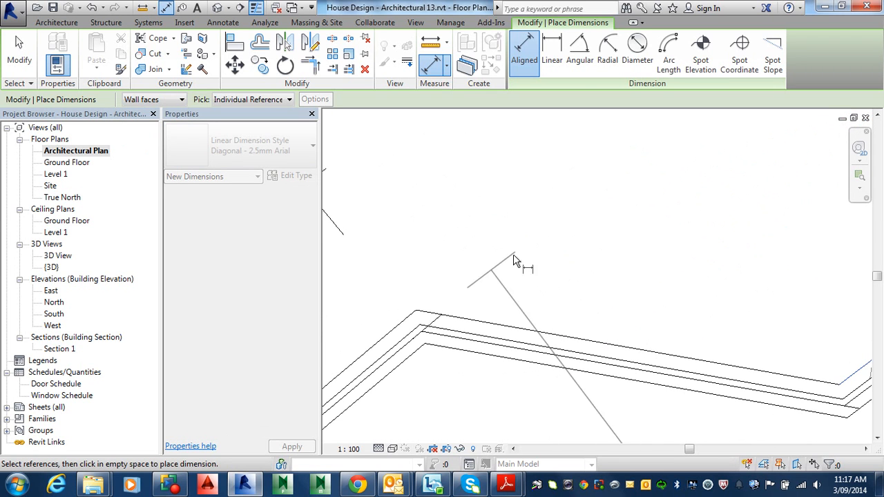
scroll(428, 322, down, 1)
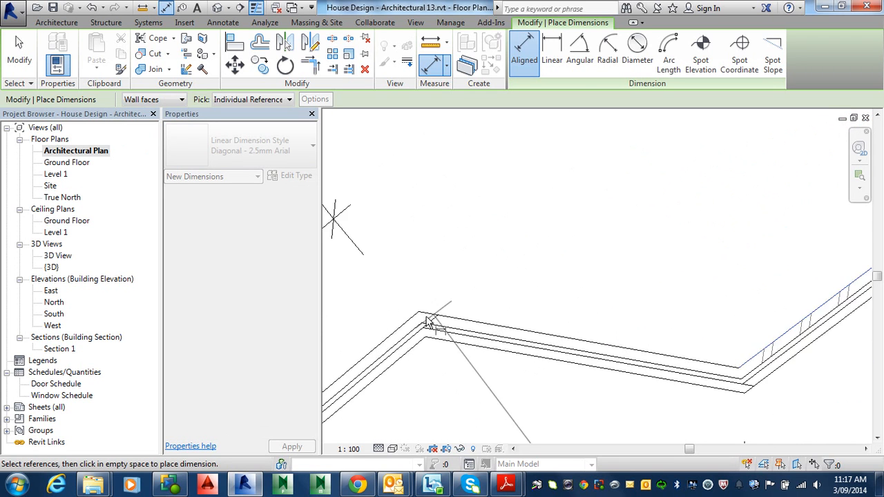
scroll(428, 321, down, 1)
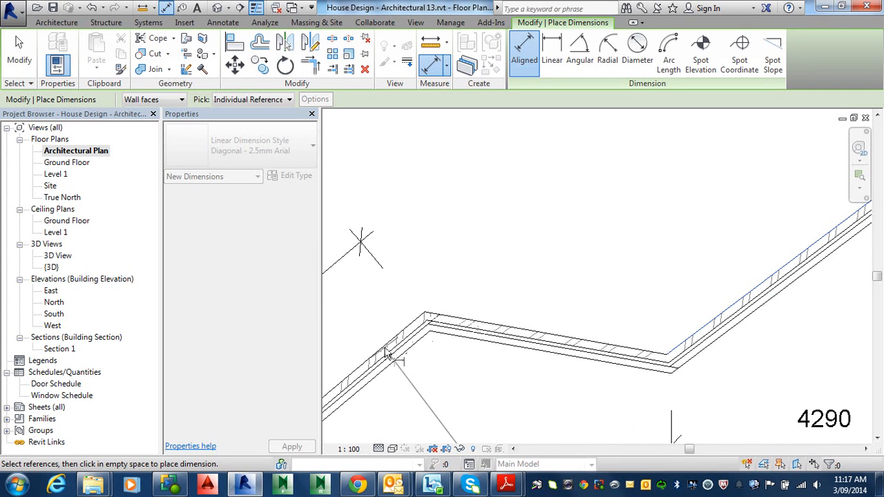
scroll(550, 266, down, 2)
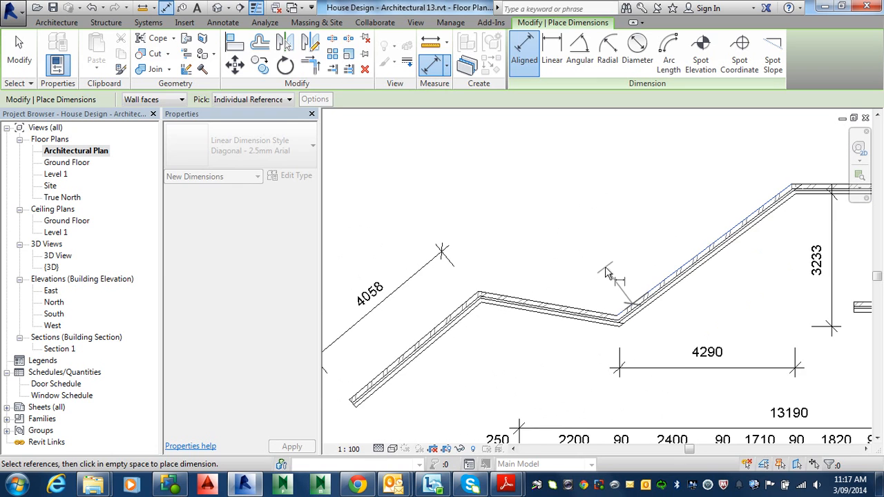
scroll(605, 273, up, 3)
middle_drag(602, 239, 578, 271)
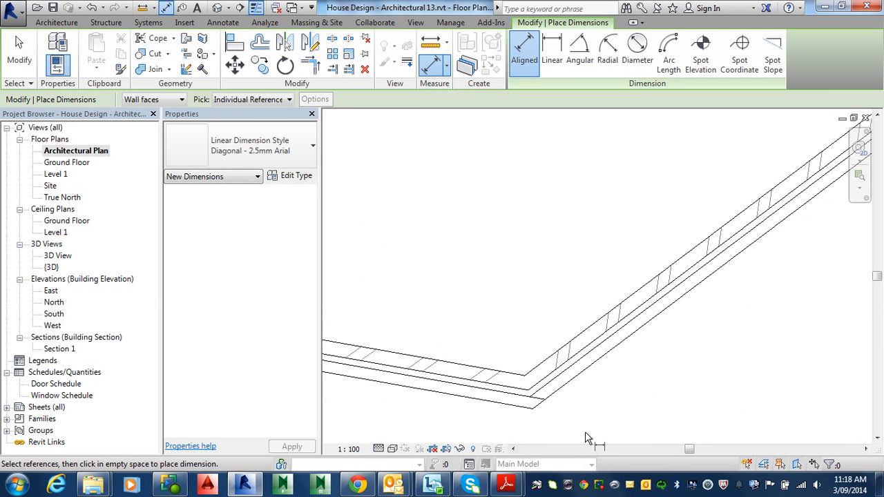
scroll(522, 382, up, 1)
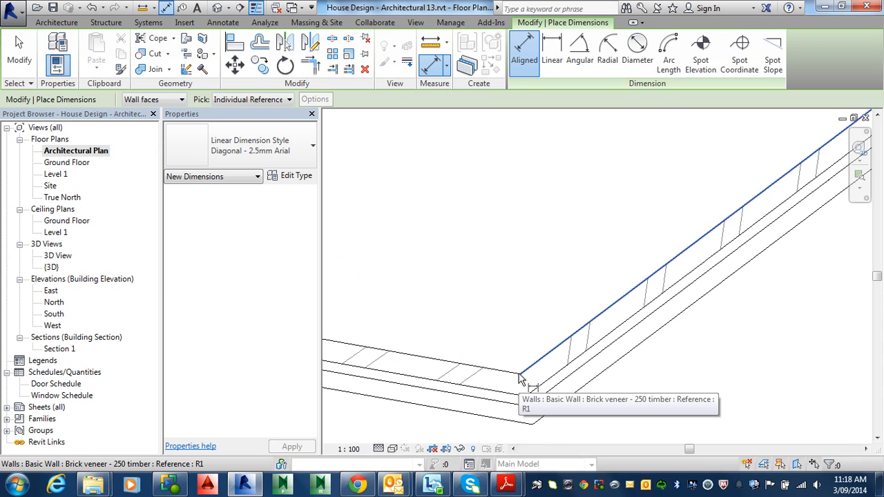
key(Tab)
key(Tab)
key(Tab)
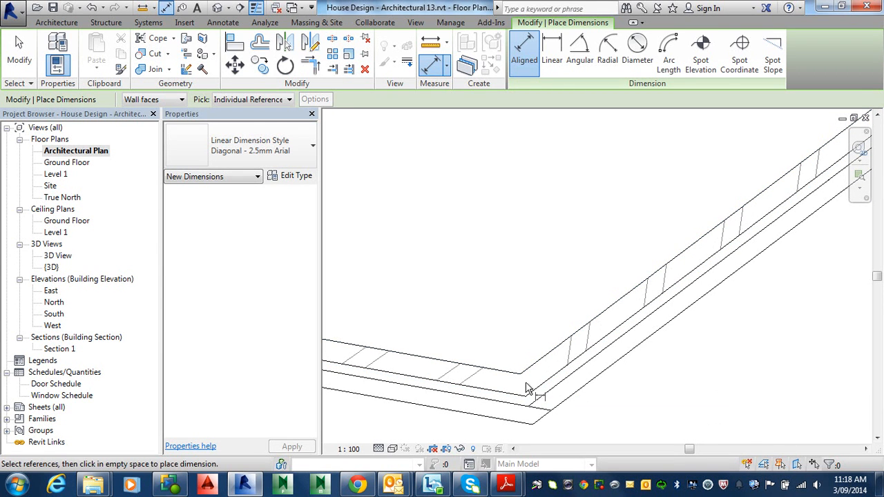
key(Escape)
Start an aligned dimension using wall faces from the outer corner intersection at the lower end of the long angled wall.
click(166, 8)
click(182, 101)
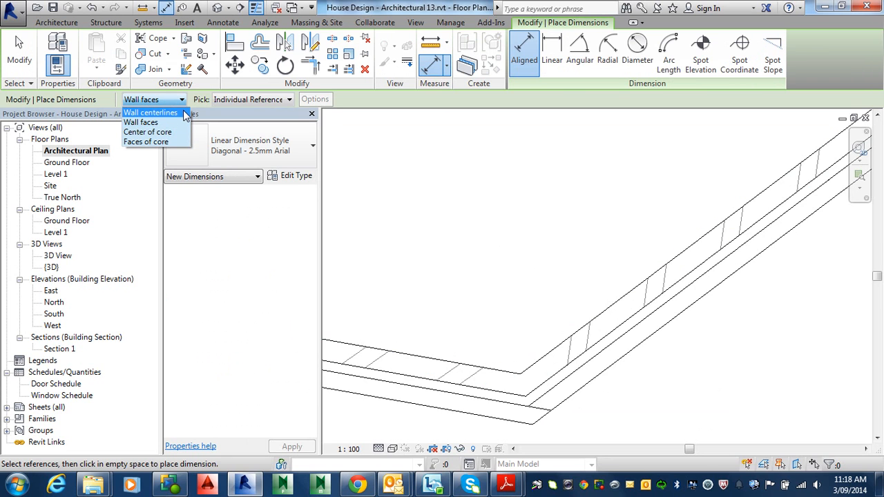
click(405, 101)
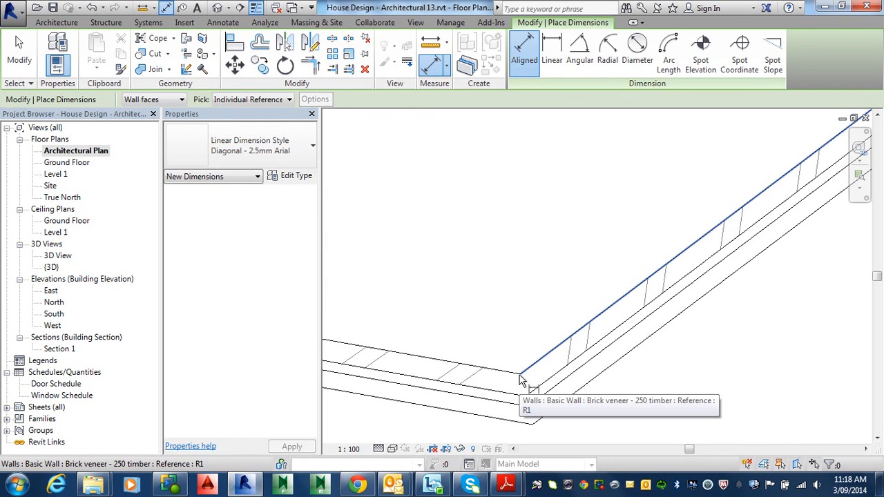
key(Tab)
key(Tab)
key(Tab)
key(Tab)
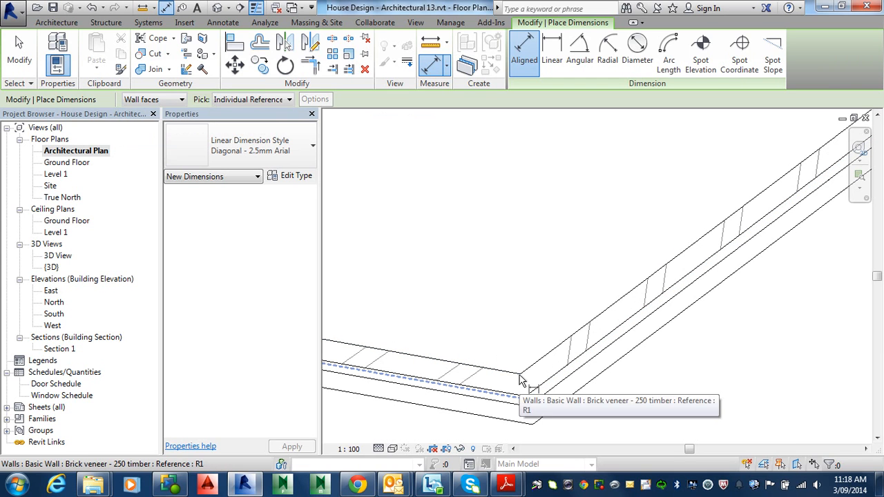
key(Tab)
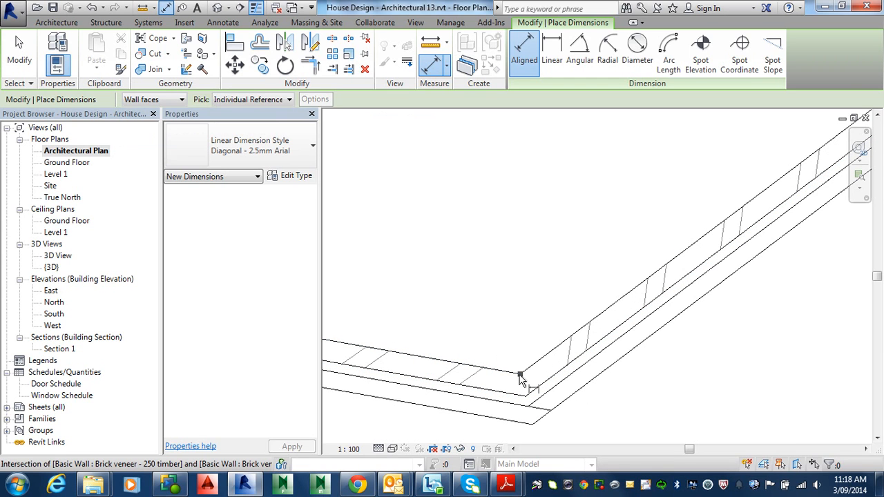
click(520, 376)
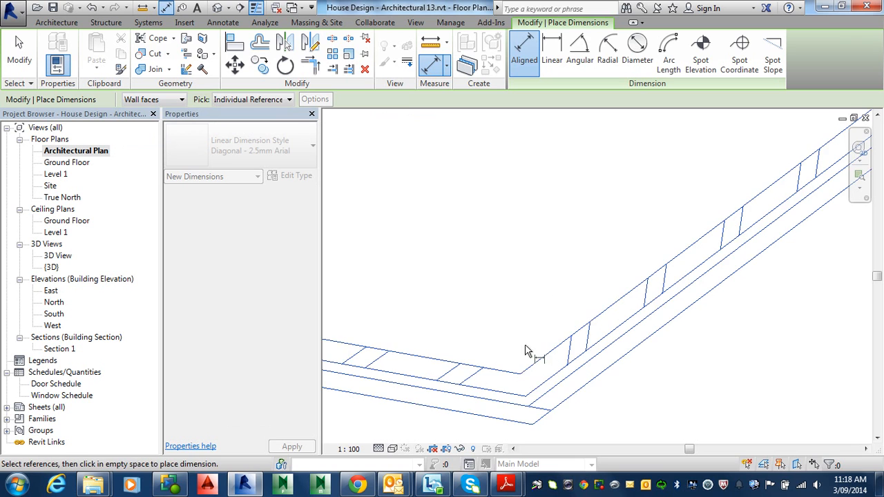
Reference the outer corner at the angled wall's upper end and place the aligned dimension parallel to the wall, outside it.
scroll(563, 294, down, 2)
middle_drag(740, 218, 562, 392)
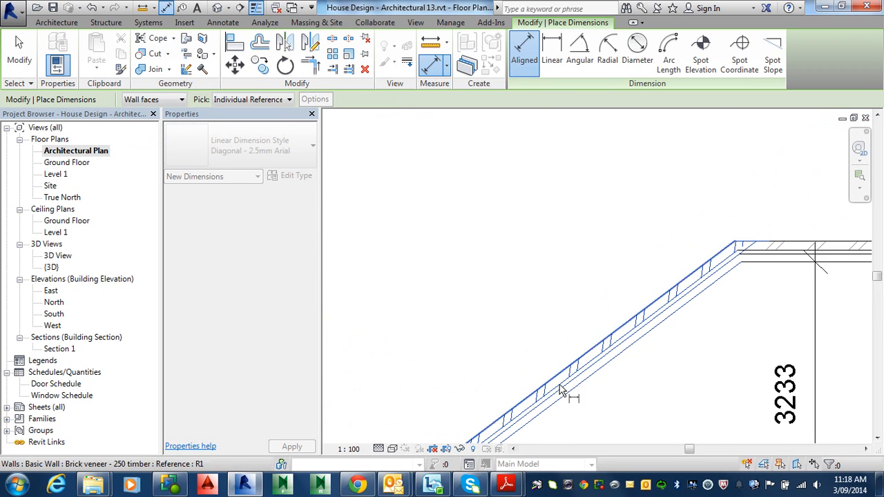
key(Tab)
click(735, 245)
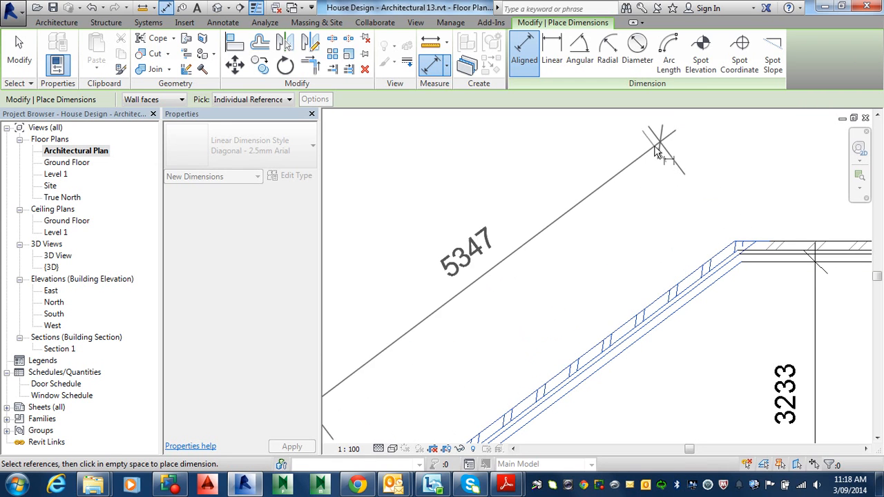
scroll(646, 153, down, 2)
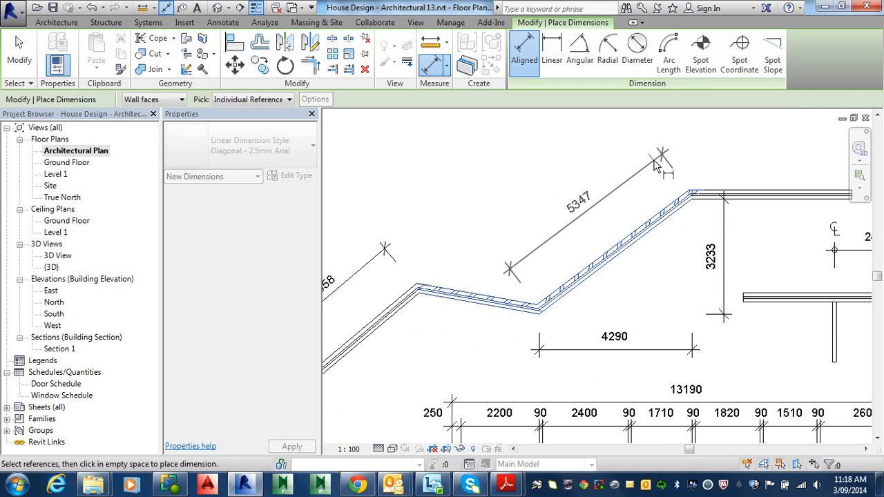
click(623, 178)
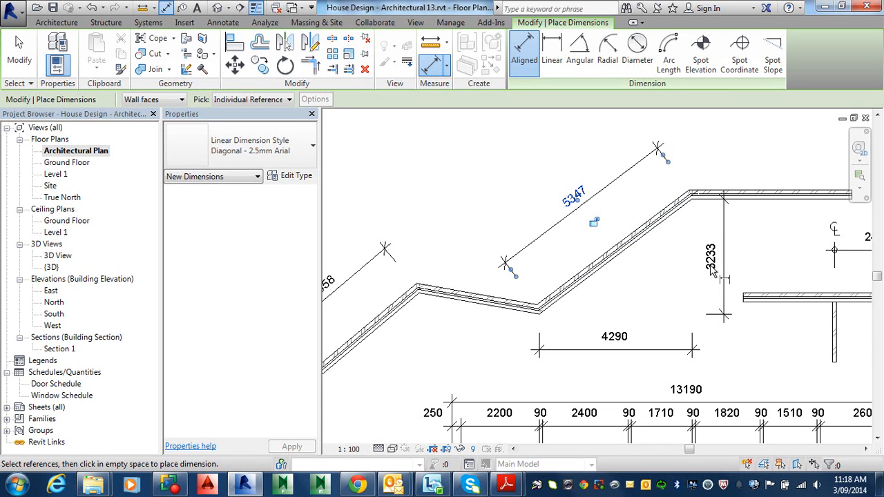
key(Escape)
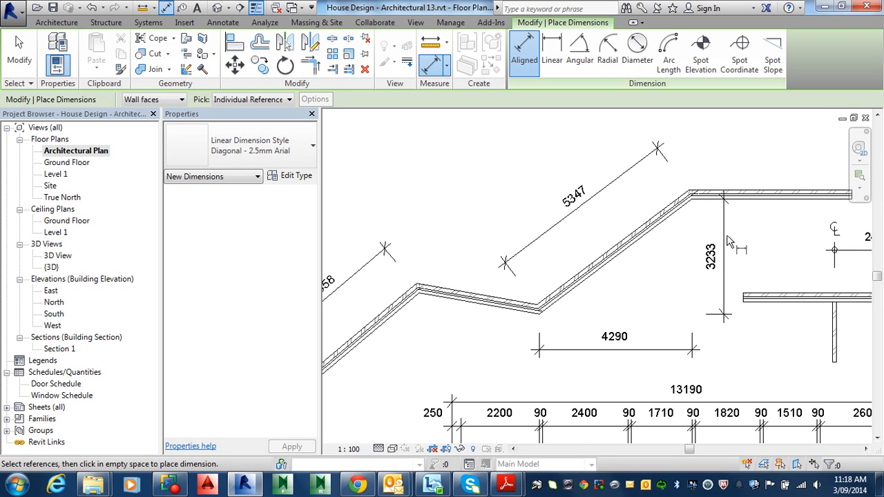
scroll(726, 222, down, 2)
middle_drag(765, 187, 680, 307)
key(Escape)
key(Escape)
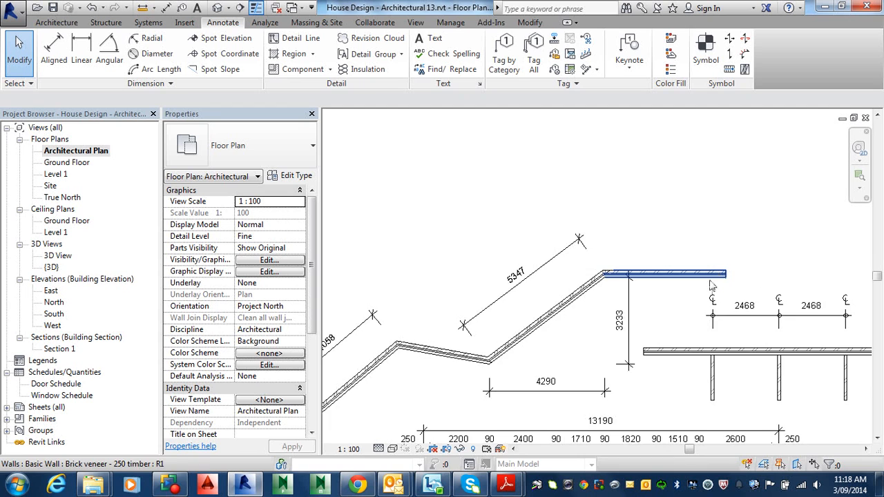
Set the length of the horizontal wall joined to the long angled wall's upper end to 5000 through its temporary dimension.
scroll(721, 274, up, 3)
click(725, 261)
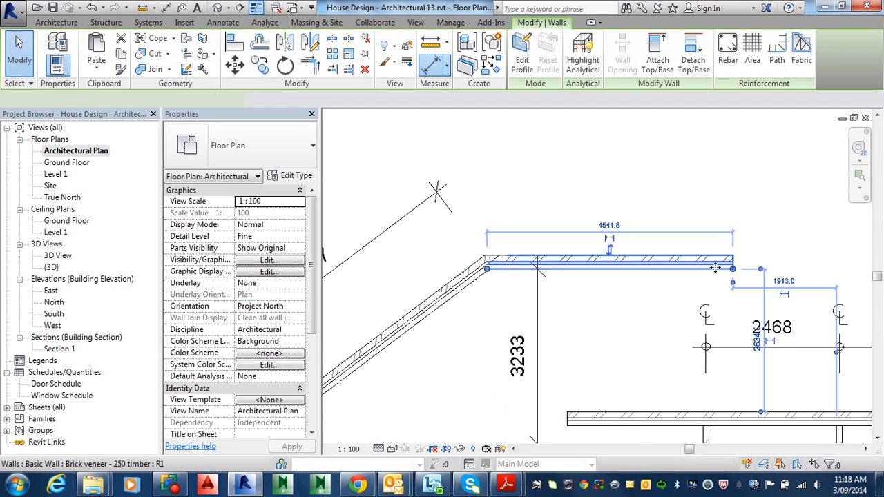
scroll(635, 257, up, 1)
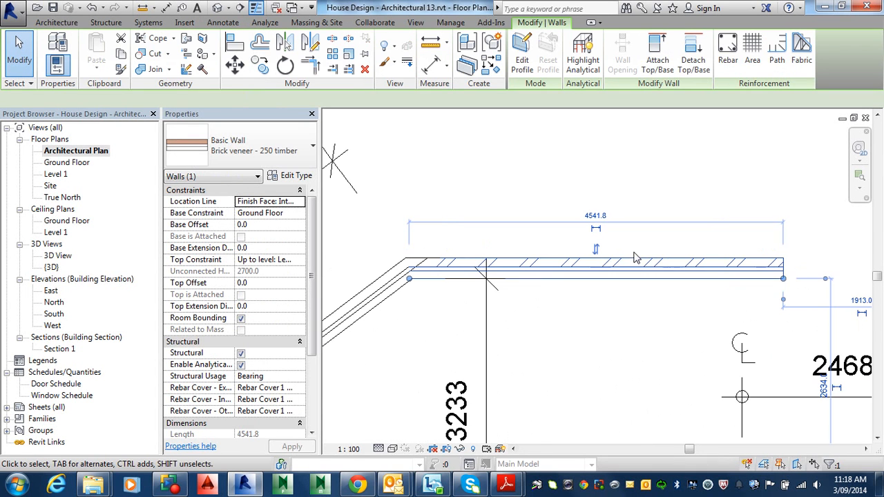
click(598, 216)
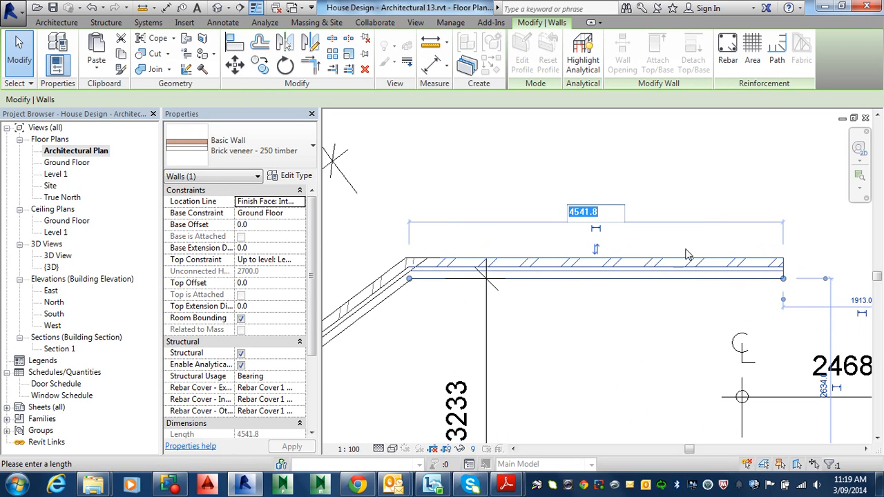
text(5000)
key(Return)
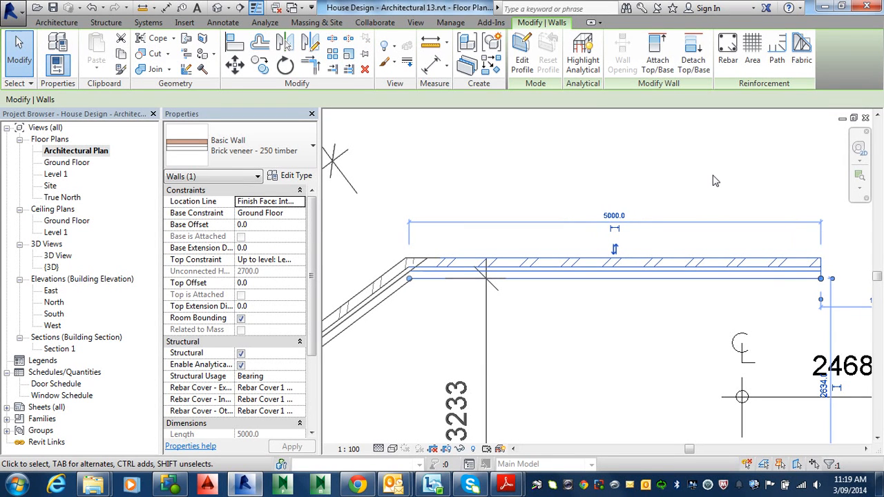
scroll(690, 274, down, 2)
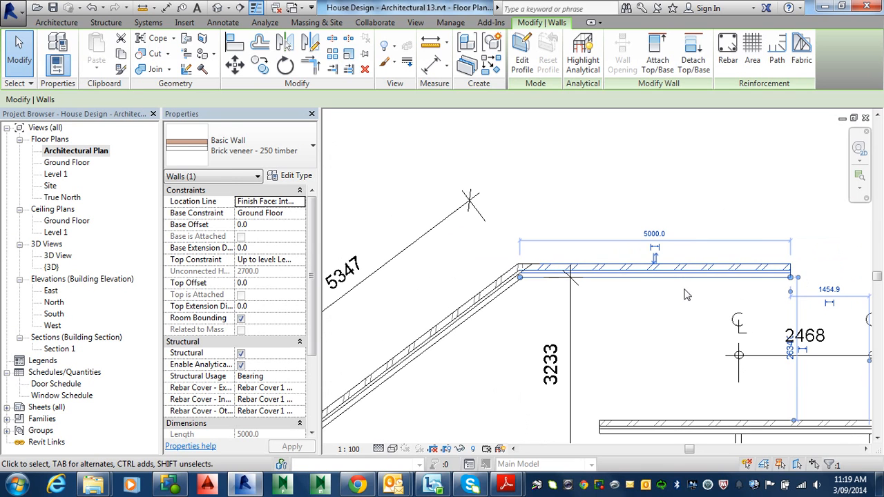
key(Escape)
Draw a freestanding Brick - 110 wall about 3900 mm long at about 37° above the 5000 mm horizontal wall.
scroll(666, 290, down, 3)
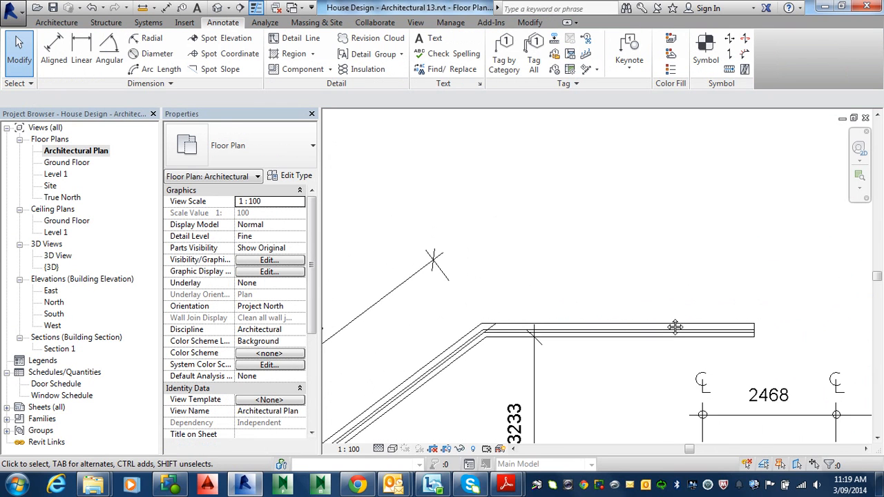
scroll(664, 283, down, 1)
middle_drag(670, 274, 605, 341)
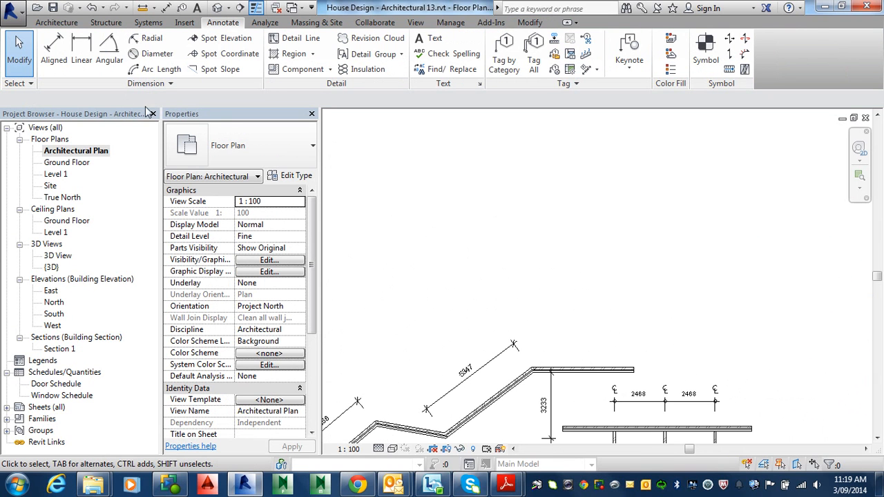
click(55, 25)
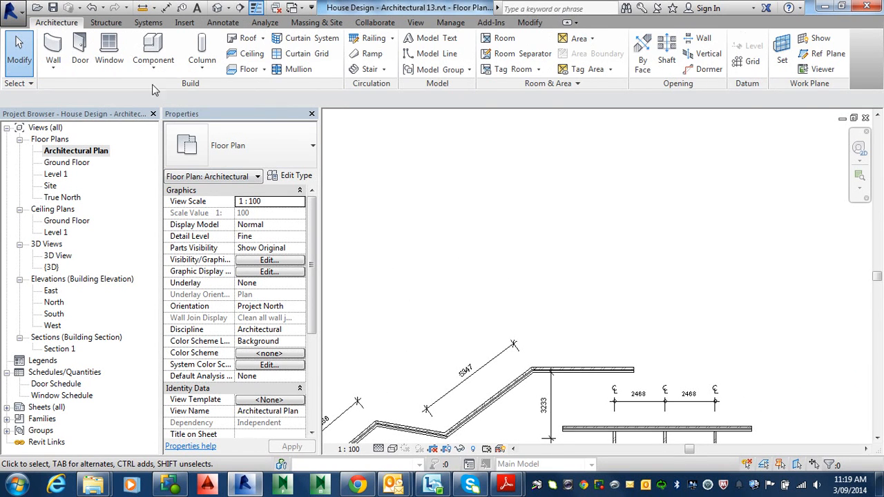
click(53, 47)
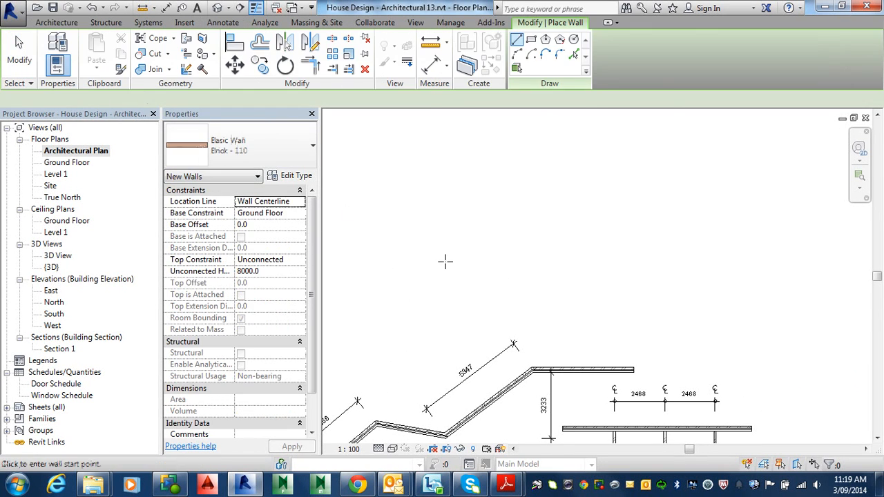
click(554, 337)
click(617, 289)
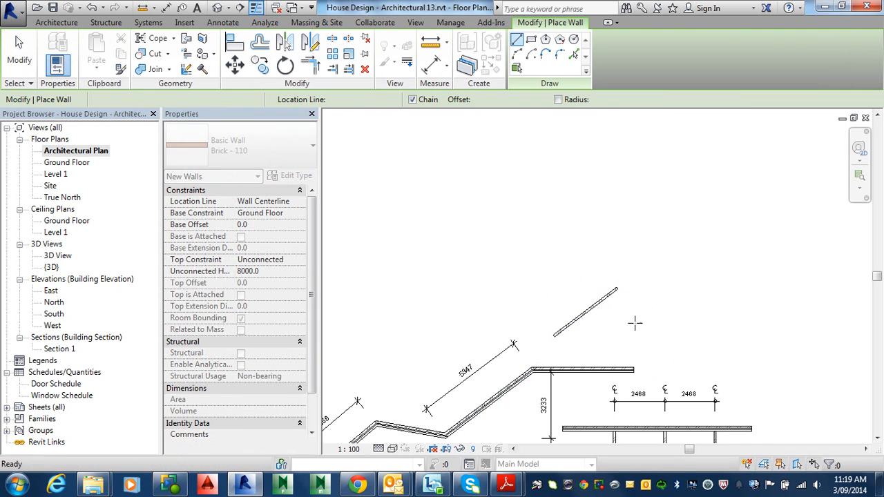
key(Escape)
key(Escape)
Select the freestanding angled brick wall to examine its temporary length, angle and offset dimensions.
scroll(579, 316, up, 3)
click(572, 319)
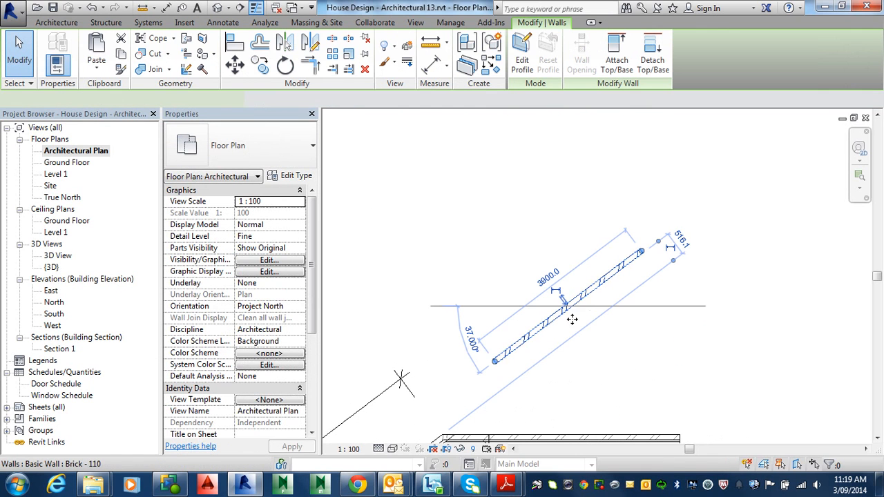
scroll(621, 359, down, 4)
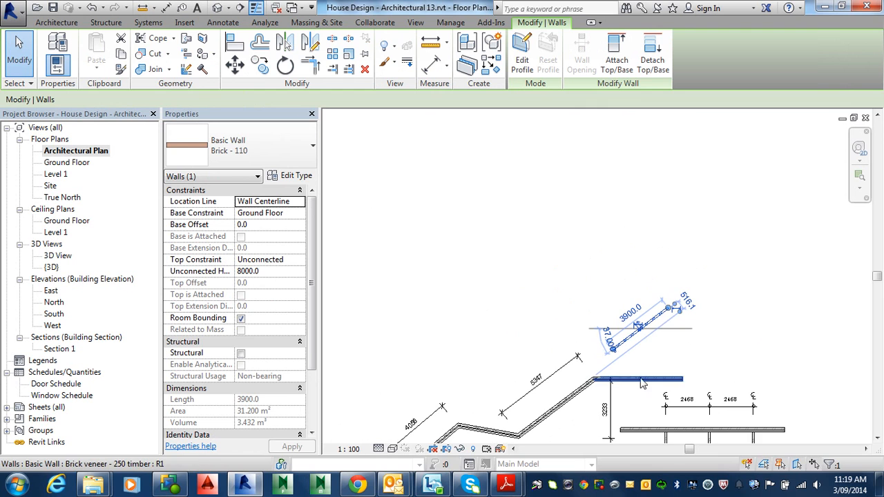
Try setting the freestanding angled brick wall's length to 5000 through its temporary length dimension, and revert the change.
scroll(635, 342, up, 2)
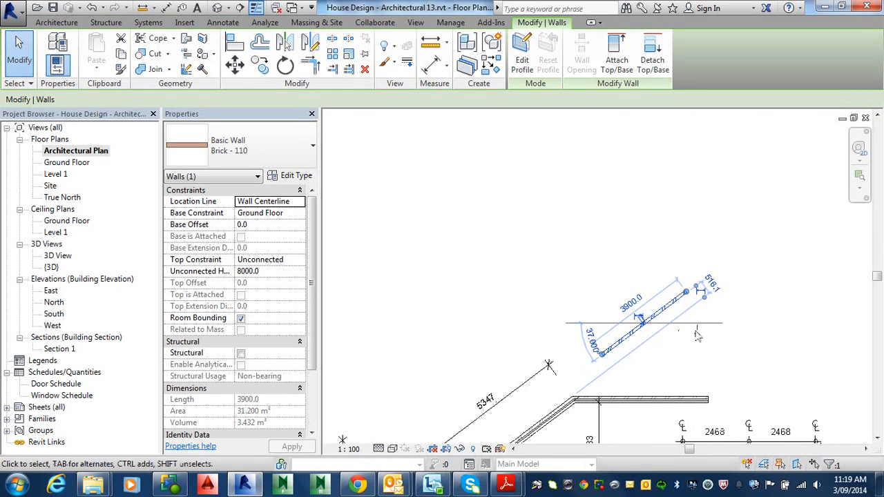
scroll(682, 301, up, 2)
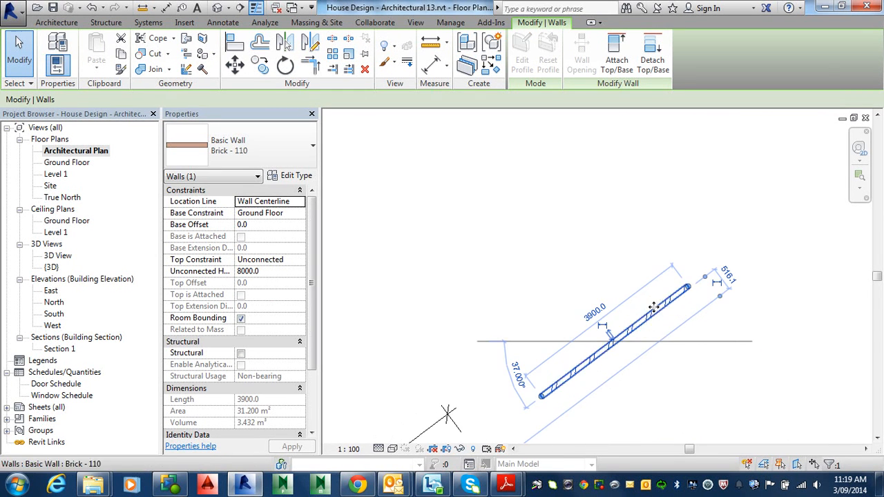
click(595, 312)
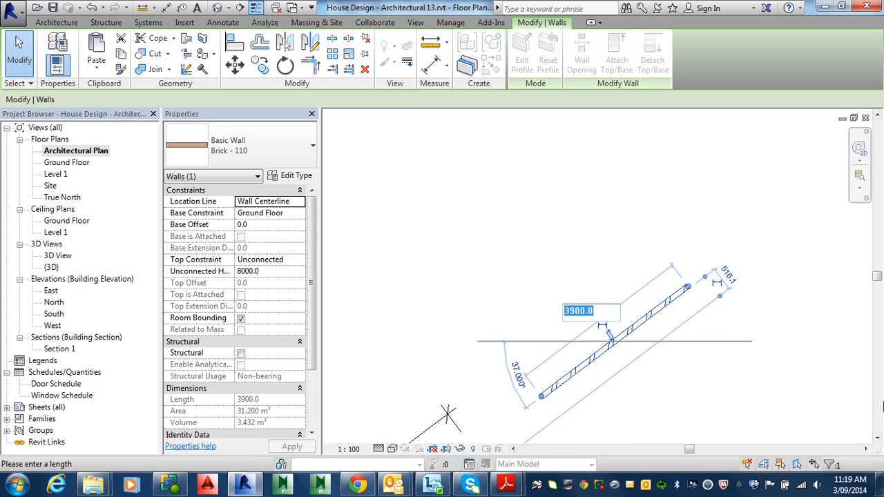
text(50)
key(Return)
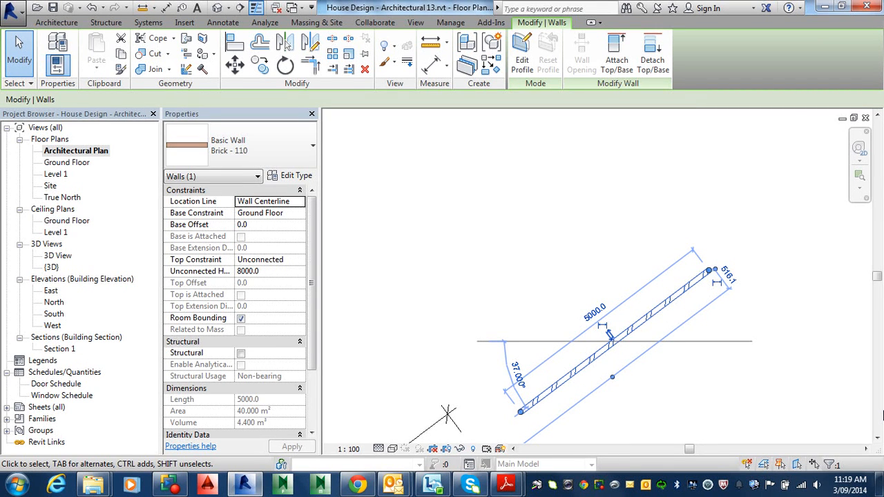
key(Escape)
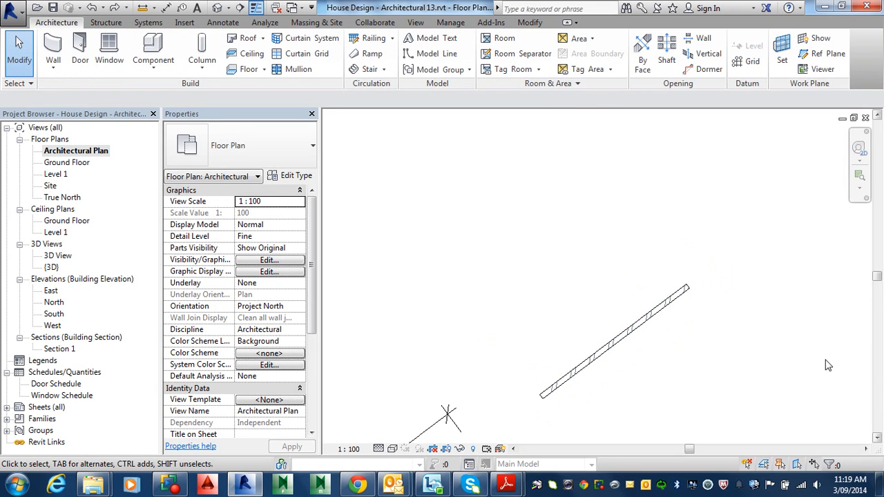
Change the length of the freestanding angled Brick - 110 wall to 5000 by editing its temporary dimension.
click(644, 321)
click(591, 314)
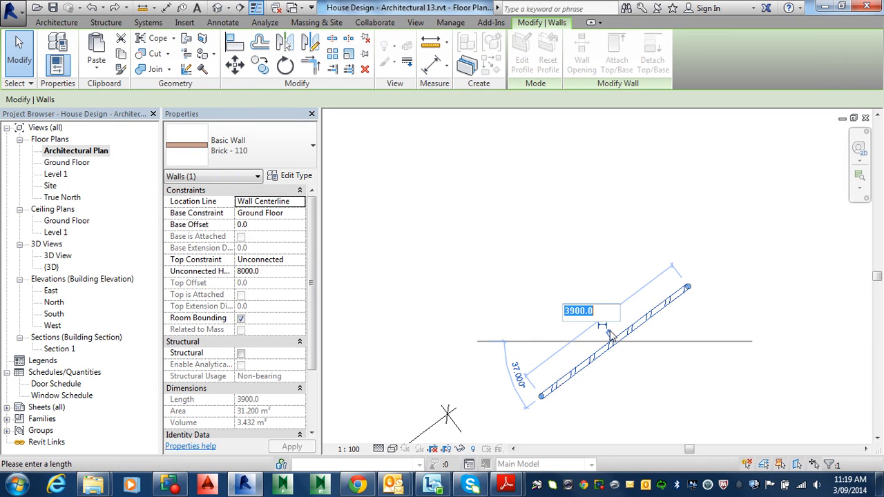
text(5000)
key(Return)
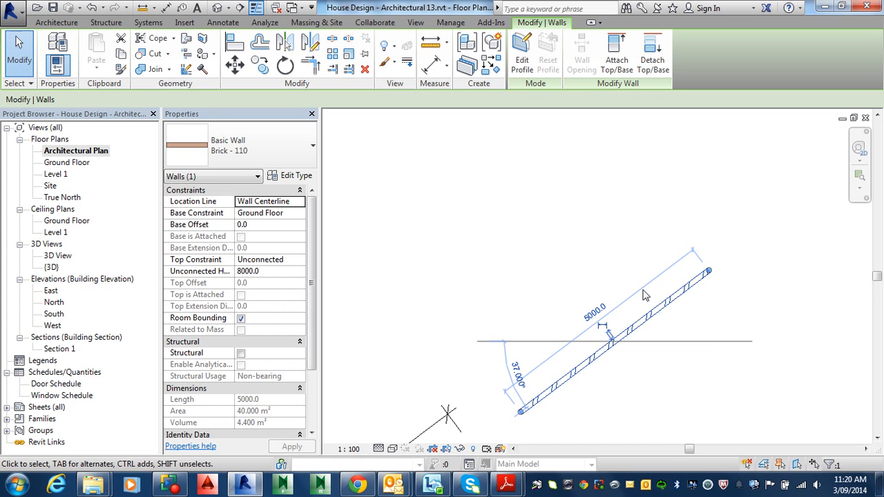
Select the horizontal Stud timber - 90 wall in the house's upper rooms and open its temporary offset dimension.
scroll(614, 321, down, 4)
middle_drag(617, 395, 613, 199)
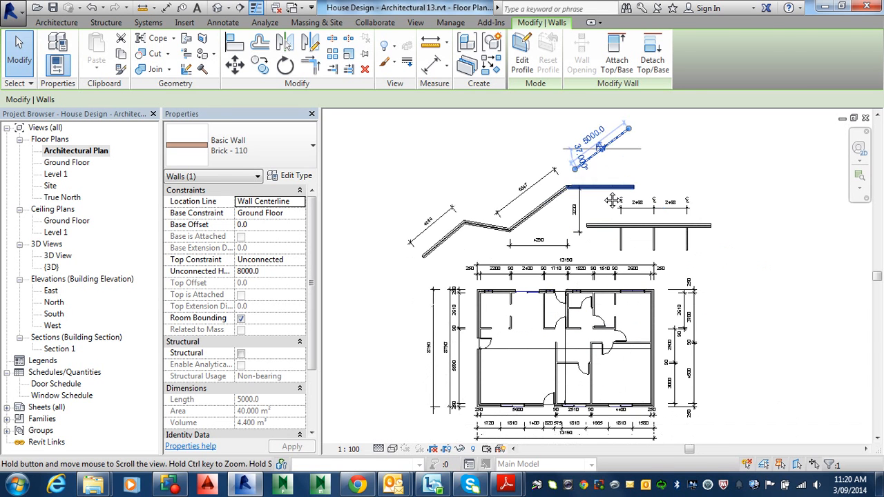
key(Escape)
scroll(605, 310, up, 3)
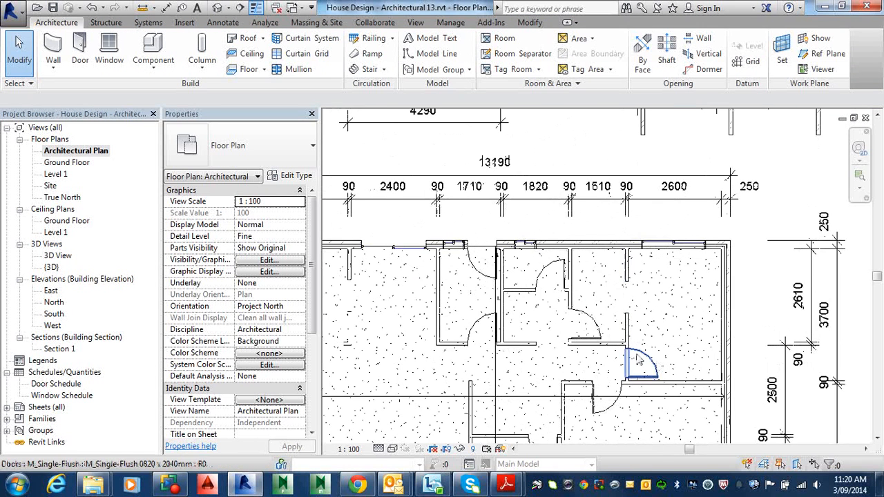
click(608, 343)
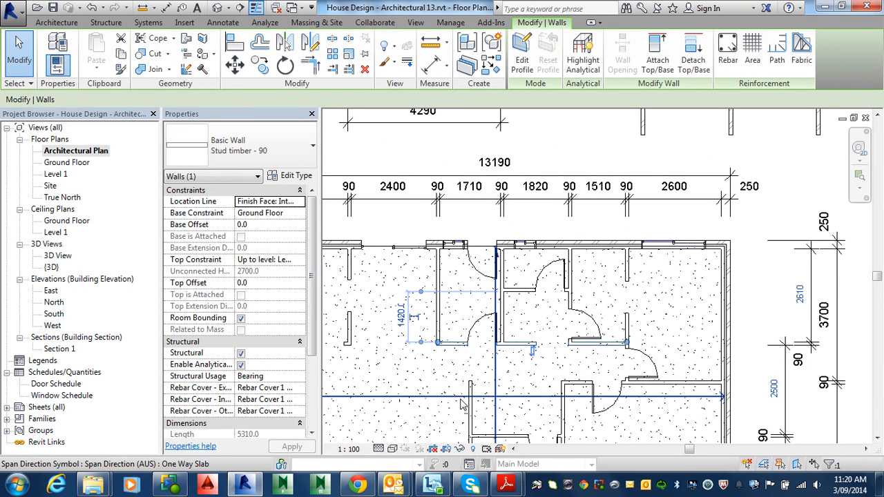
click(400, 315)
key(Escape)
key(Escape)
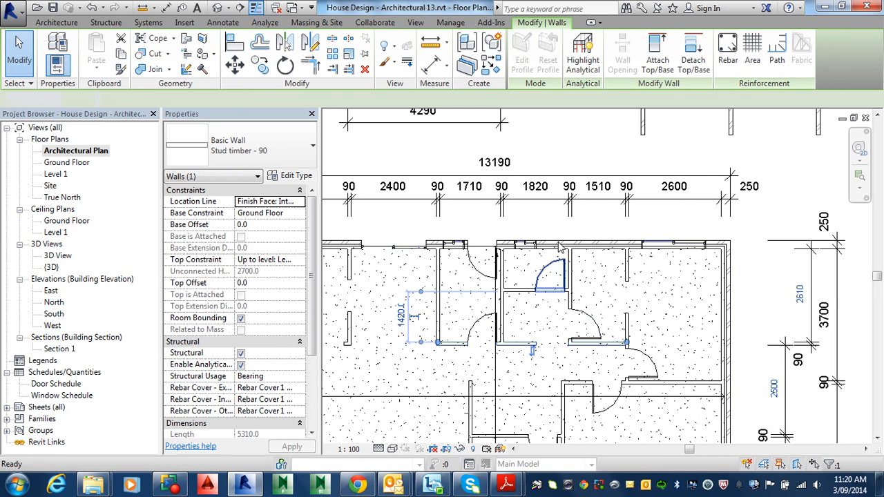
Set the freestanding angled wall's temporary offset from the parallel angled brick veneer wall below it to 1000.
scroll(587, 315, down, 5)
scroll(586, 315, up, 5)
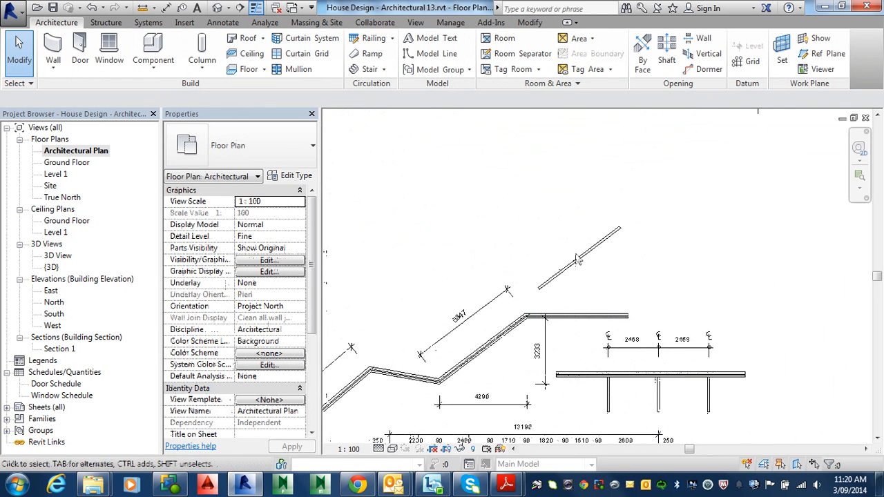
click(571, 262)
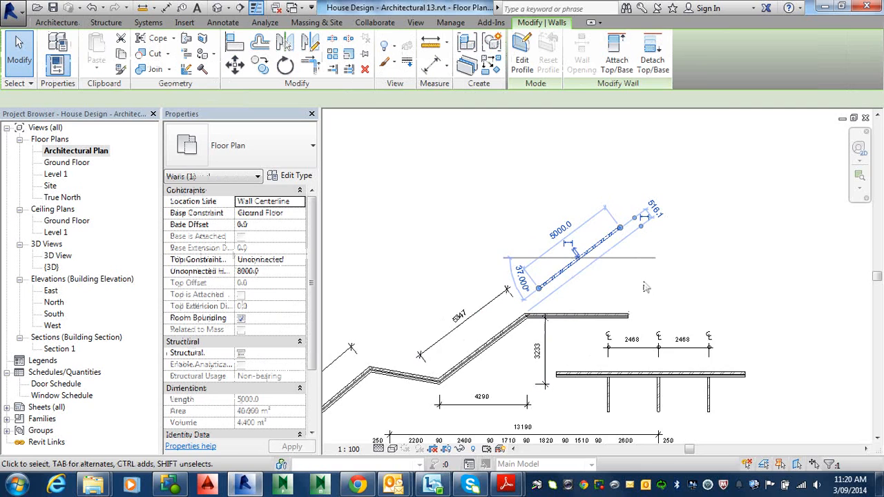
scroll(590, 340, up, 3)
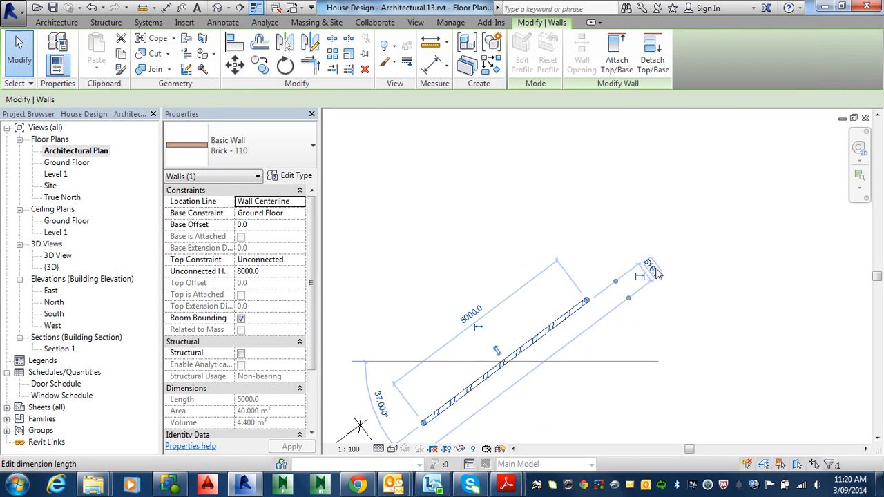
click(649, 271)
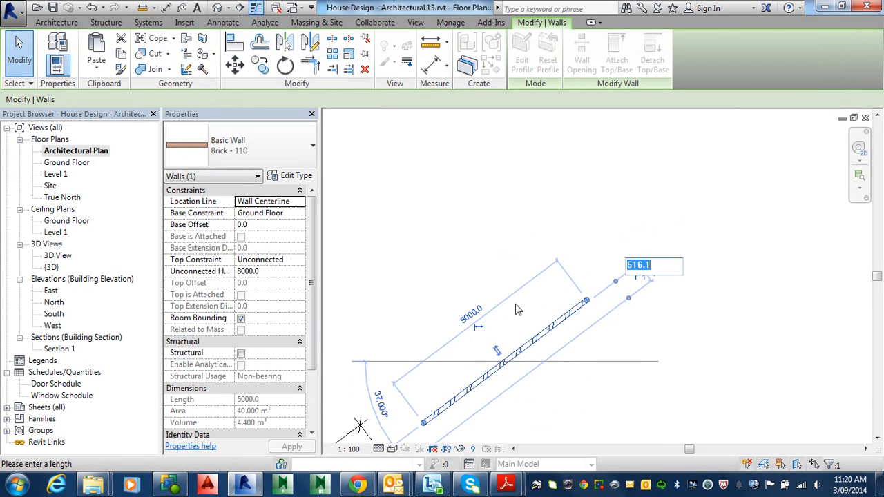
text(1000)
key(Return)
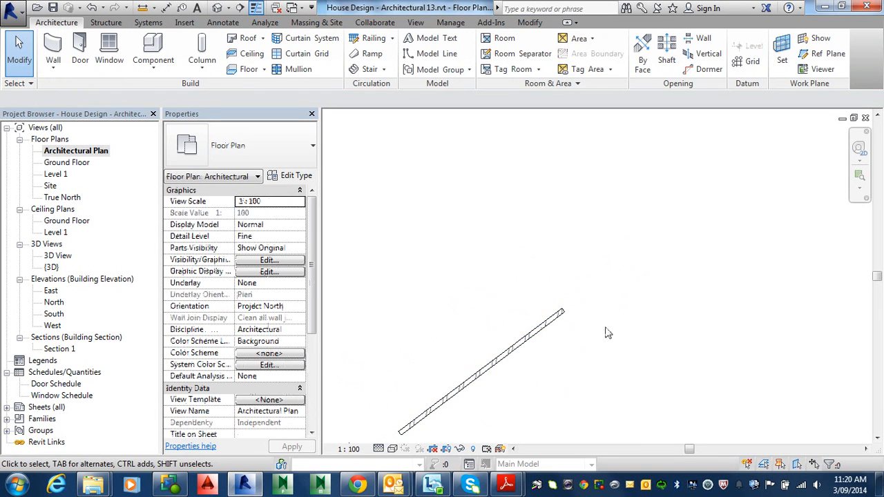
Select the end-face shape handle at the freestanding wall's upper end and set the wall length to 6000 through its temporary dimension.
middle_drag(584, 331, 656, 306)
click(609, 304)
scroll(614, 299, up, 6)
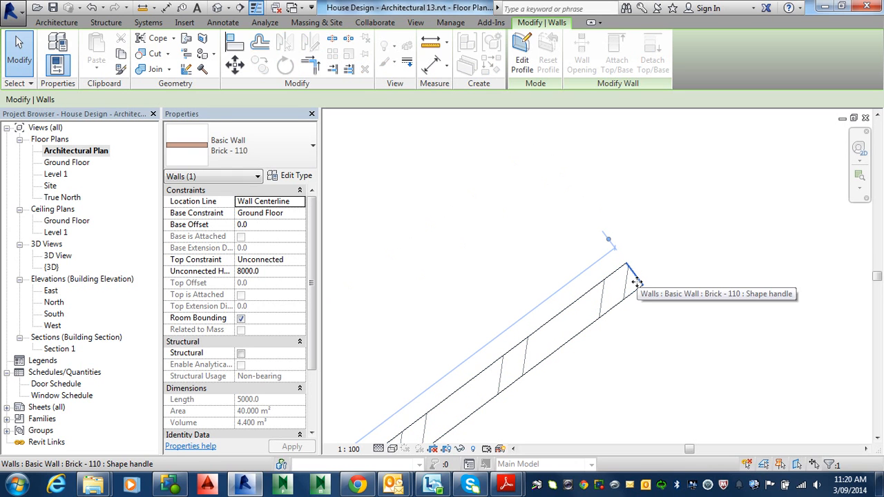
scroll(633, 283, down, 5)
middle_drag(411, 409, 579, 309)
scroll(616, 243, down, 1)
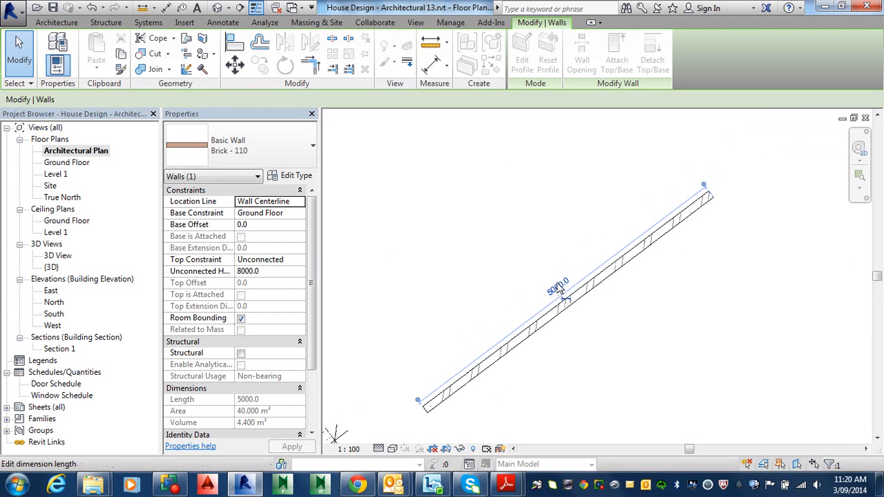
click(558, 288)
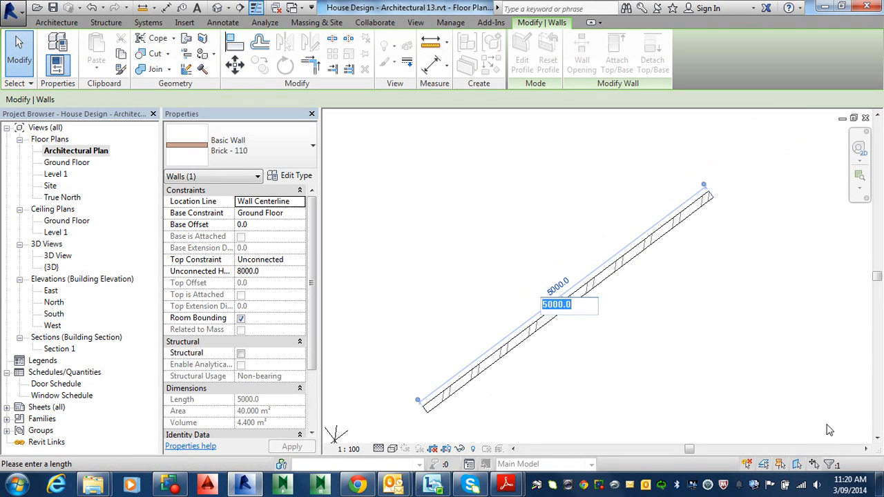
text(6000)
key(Return)
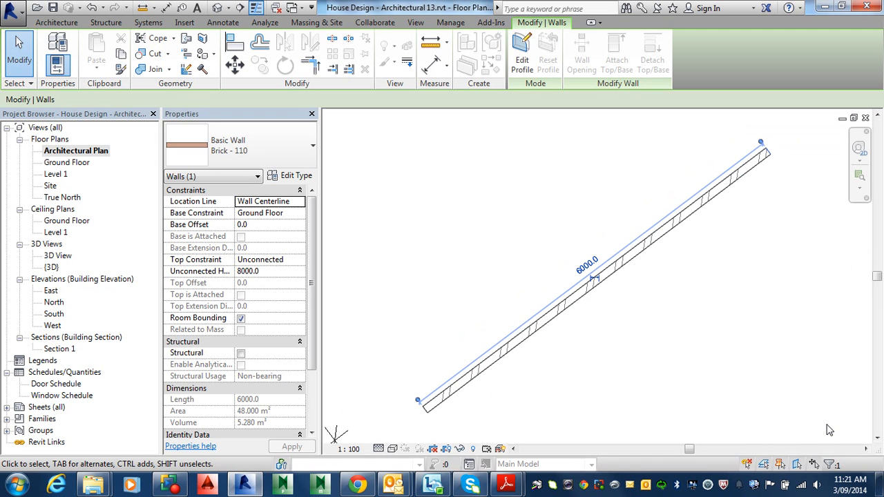
click(827, 425)
Place an aligned wall-face dimension across the house's lower-left room, from the left exterior wall's inner face to the partition's near face.
scroll(831, 414, down, 7)
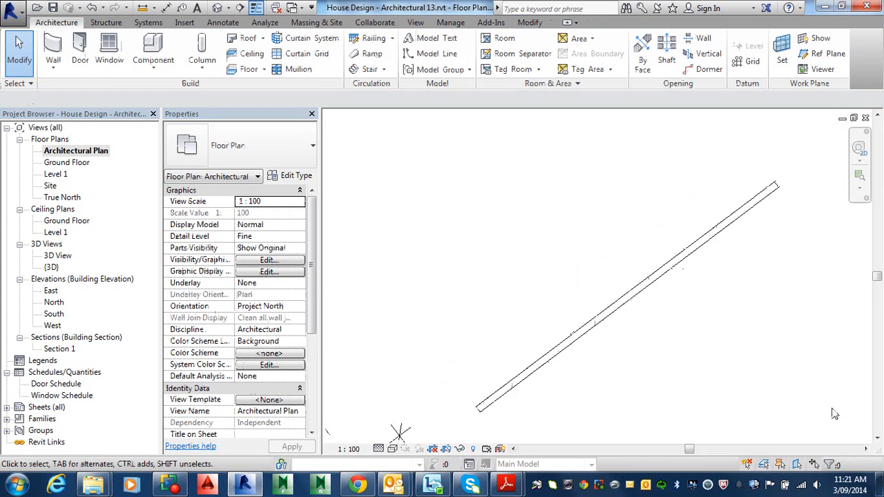
middle_drag(769, 356, 751, 203)
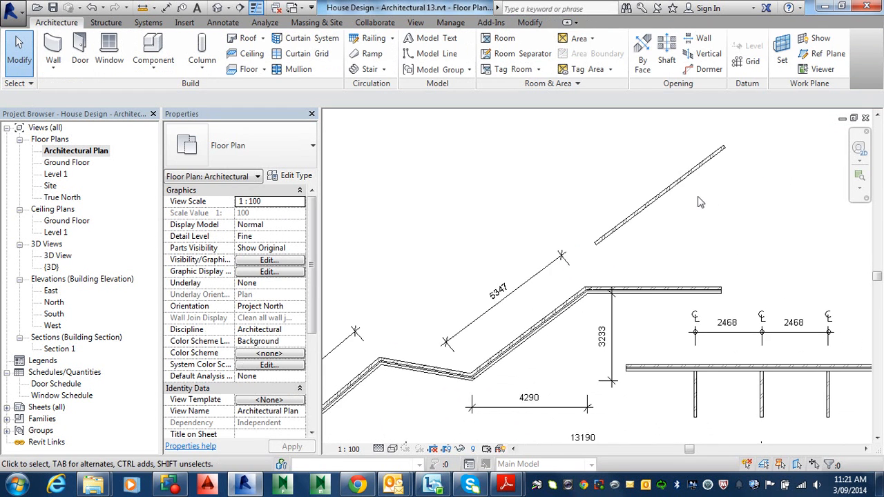
scroll(700, 328, down, 4)
middle_drag(699, 327, 690, 295)
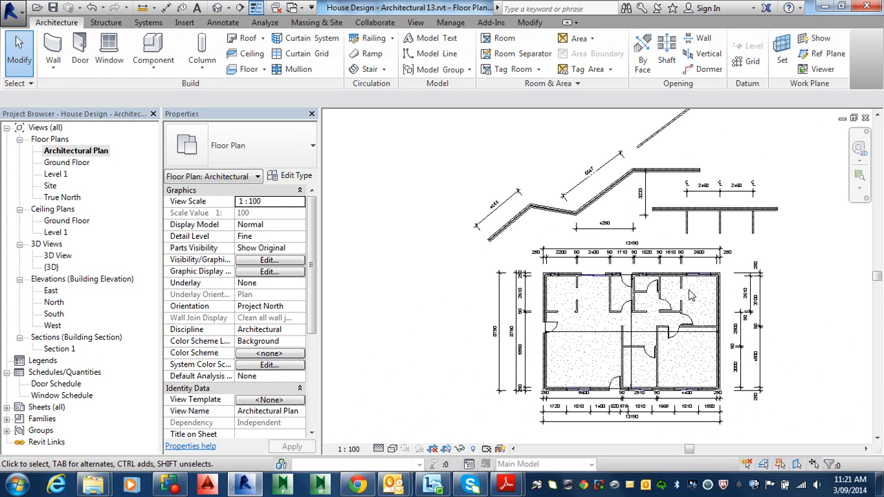
key(alt)
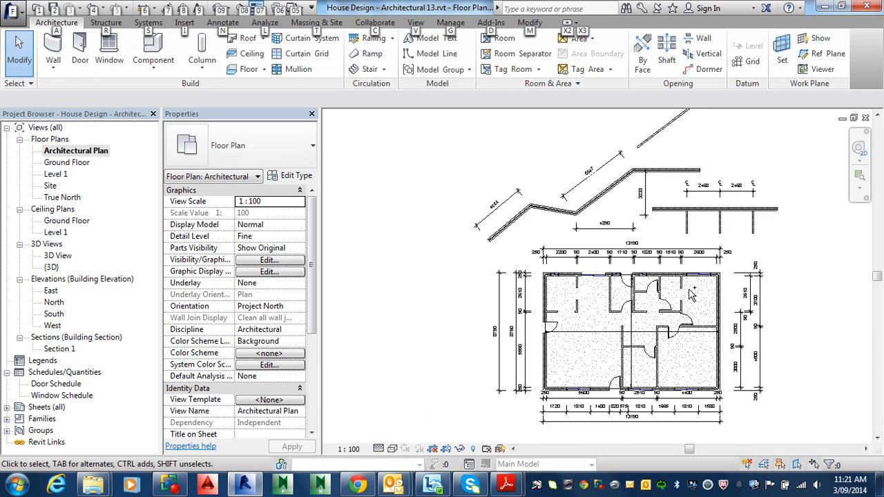
scroll(691, 294, up, 3)
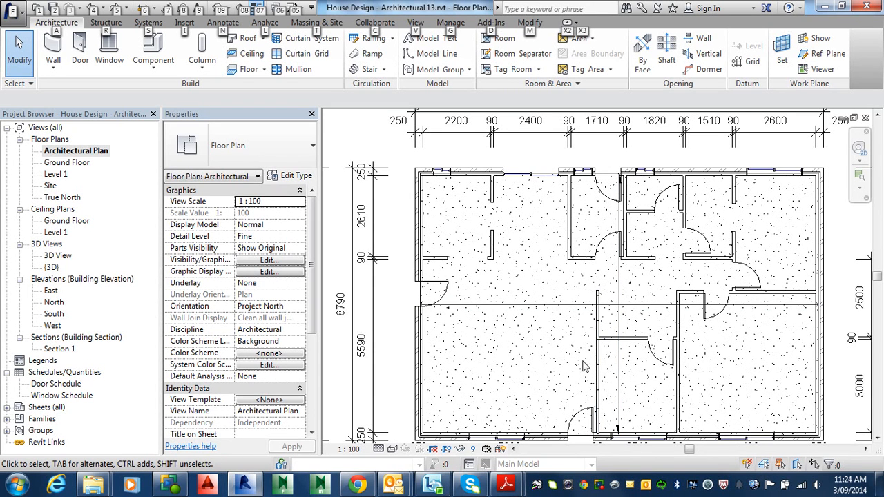
click(352, 5)
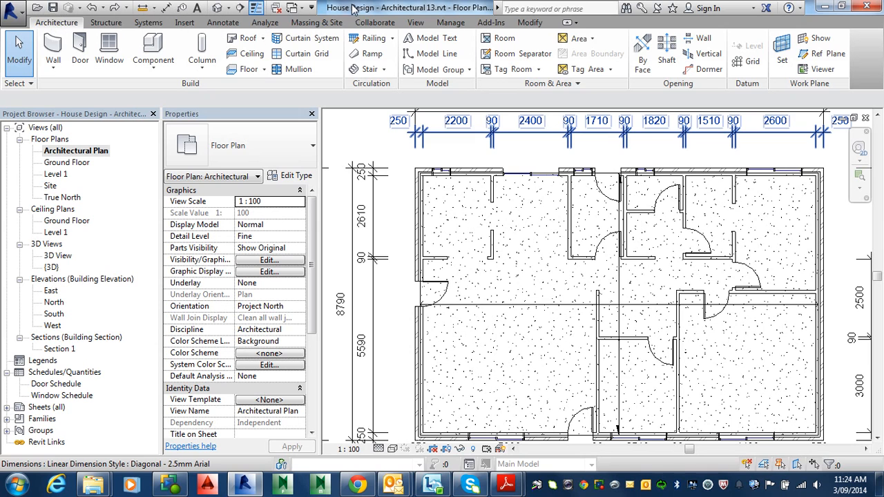
click(166, 9)
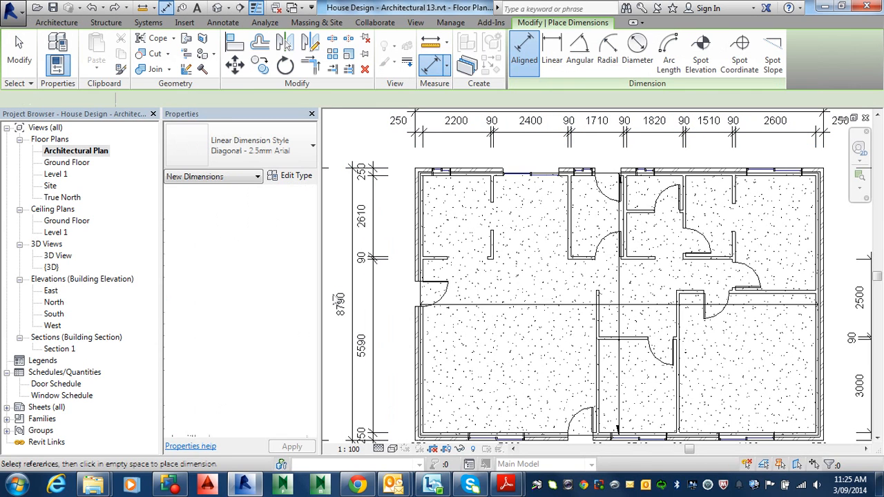
click(424, 383)
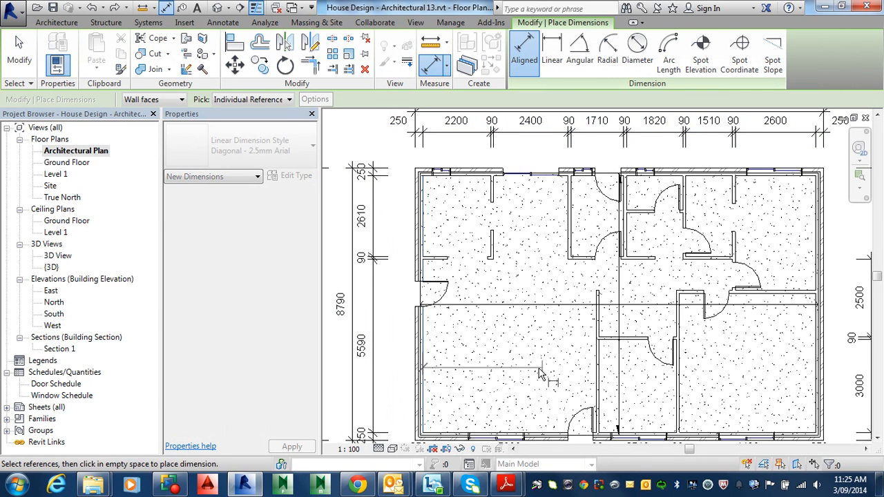
click(597, 374)
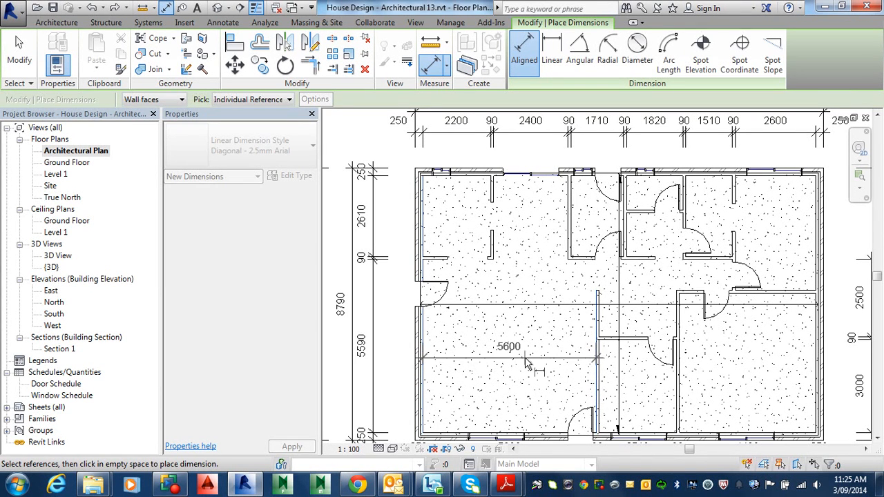
click(525, 360)
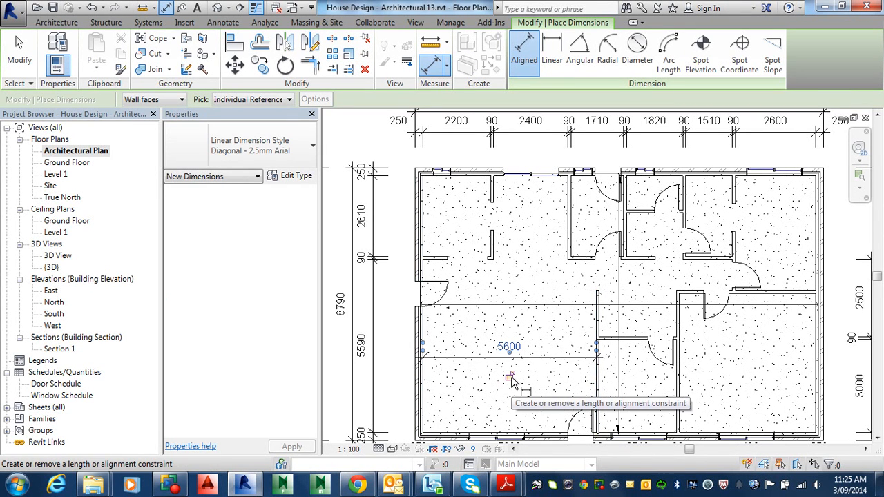
Lock the lower-left room's new width dimension as a length constraint and finish dimensioning.
click(511, 377)
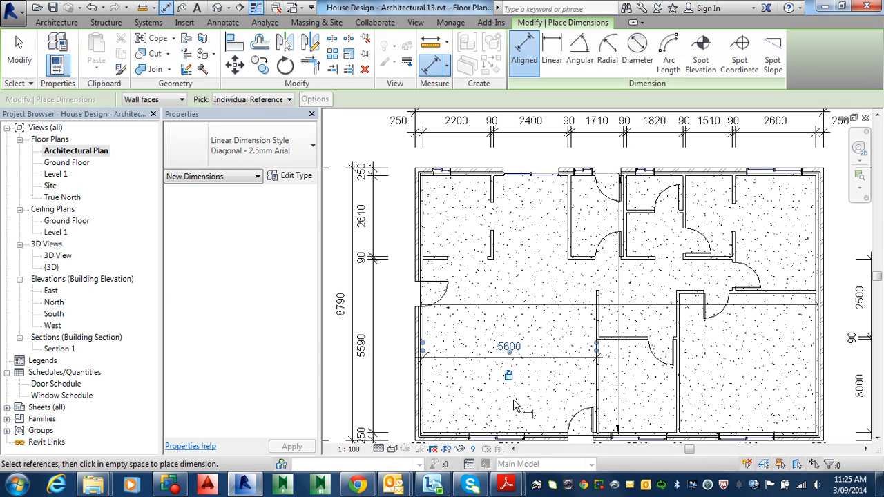
key(Escape)
key(Escape)
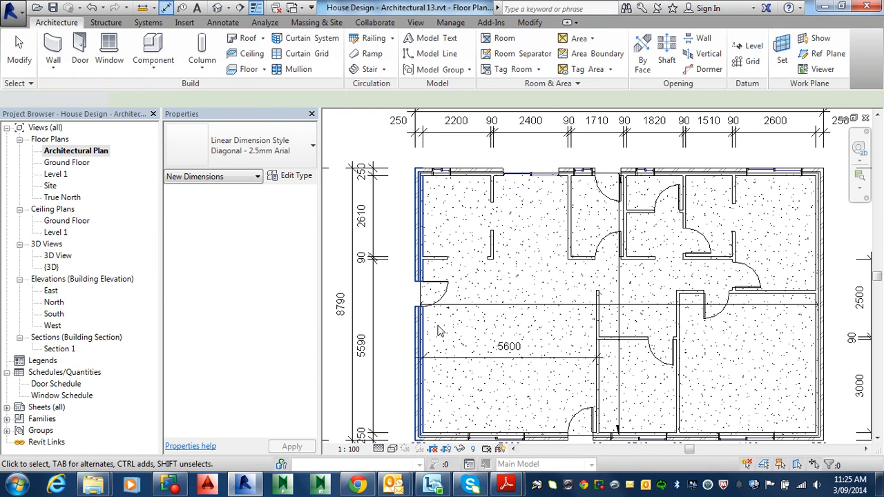
Select the house's left exterior wall and set the overall width dimension above the plan to 15000.
click(419, 325)
scroll(547, 305, down, 1)
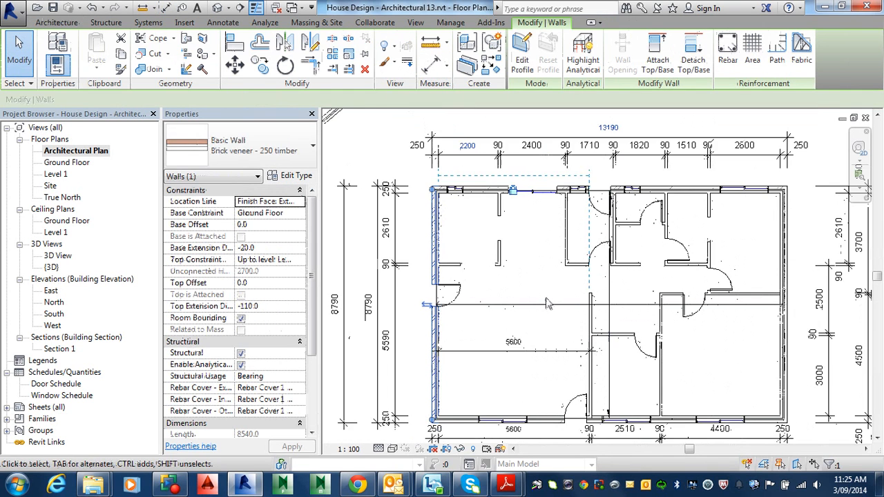
mouse_move(548, 304)
middle_down()
mouse_move(549, 361)
mouse_move(553, 294)
middle_up()
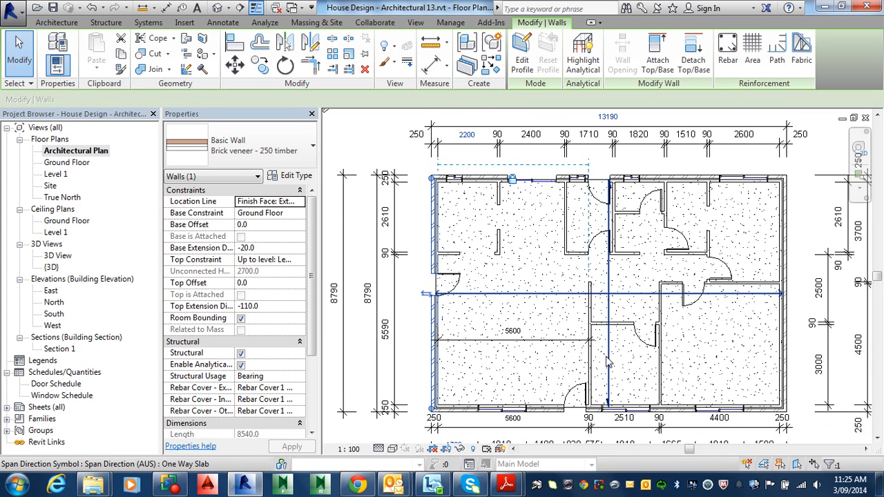
middle_drag(557, 308, 558, 424)
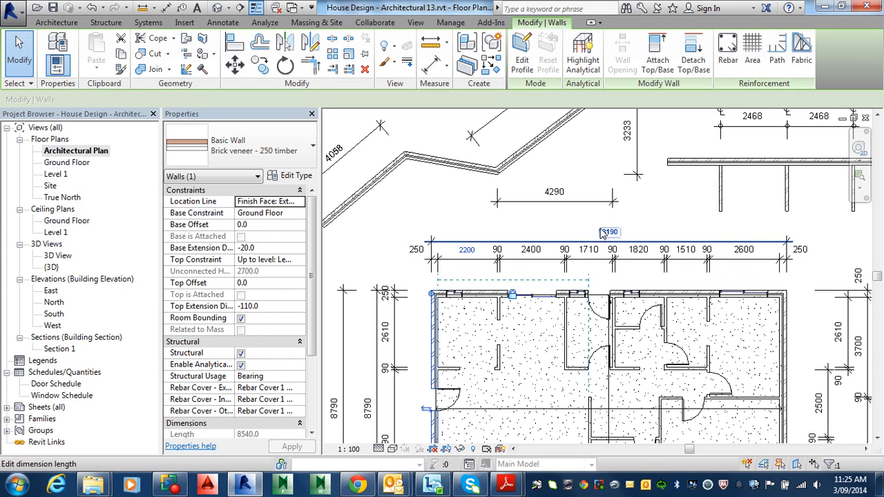
scroll(608, 234, up, 3)
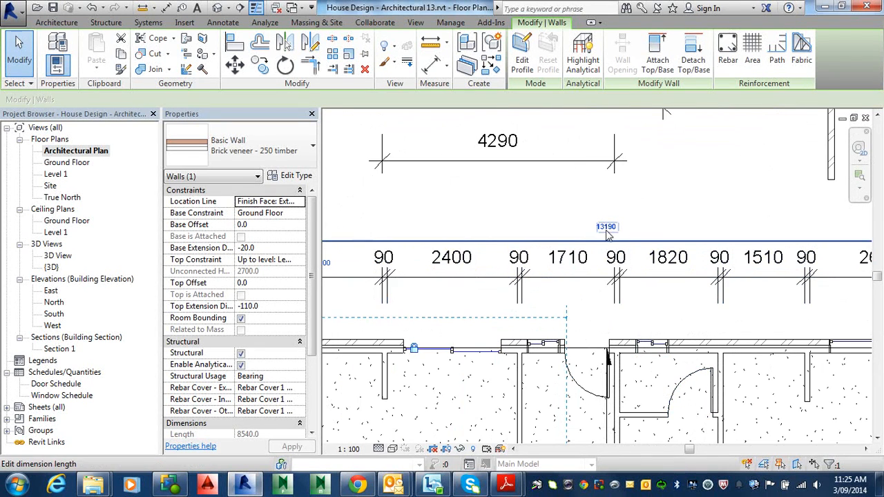
click(605, 228)
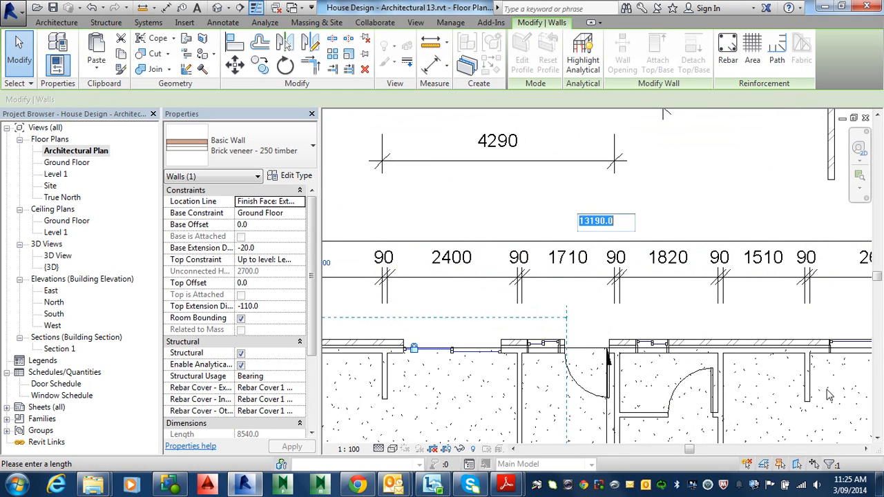
scroll(803, 404, down, 3)
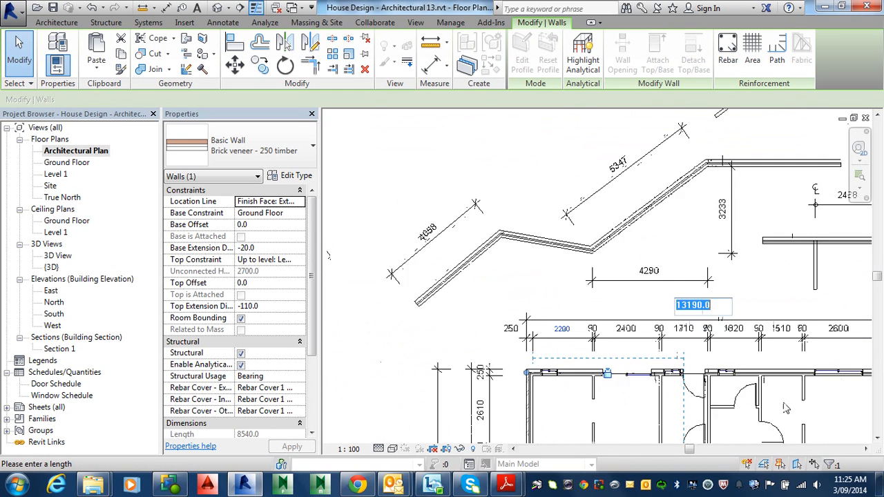
middle_drag(781, 406, 700, 226)
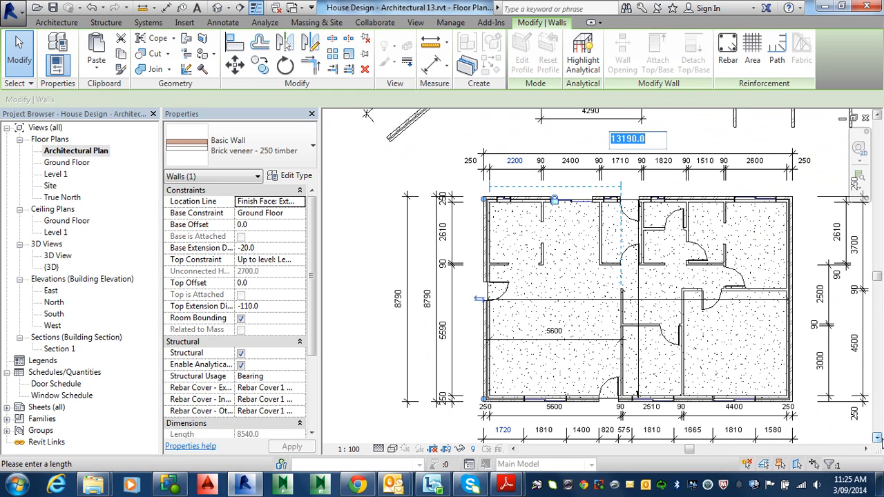
text(15000)
key(Return)
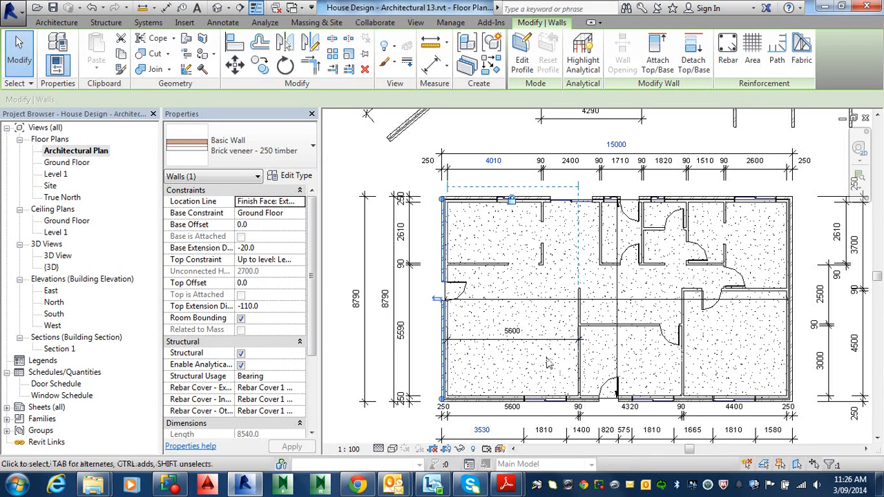
Hide the lower-left room's locked width dimension in the view as an individual element.
click(541, 347)
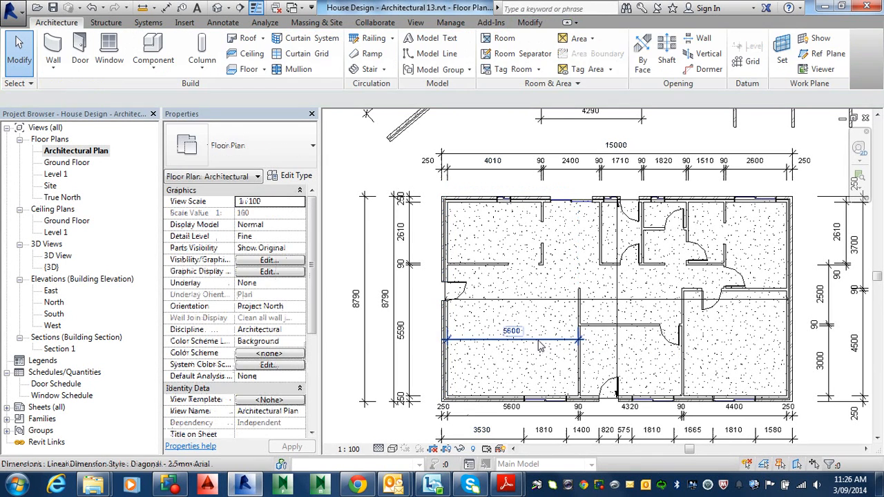
click(541, 345)
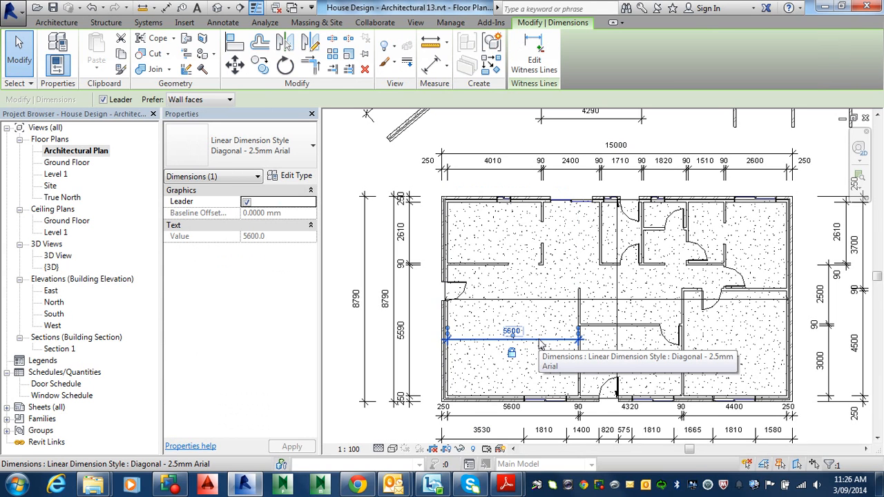
right_click(540, 345)
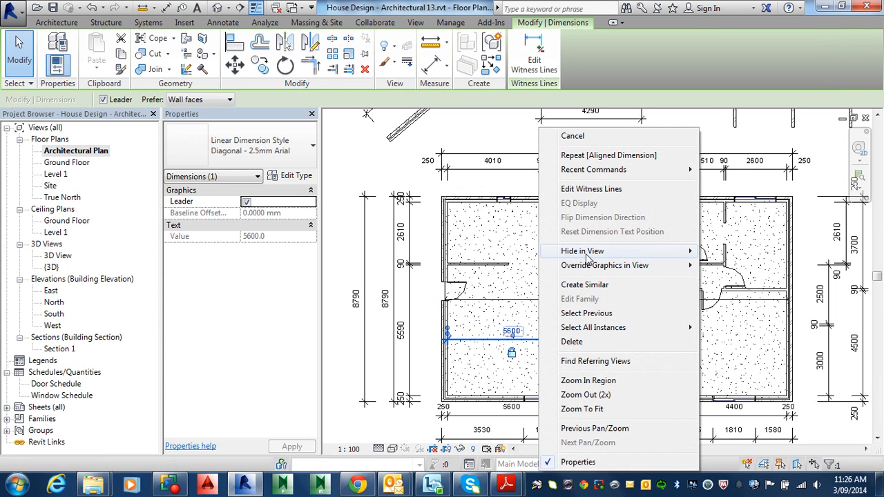
mouse_move(588, 256)
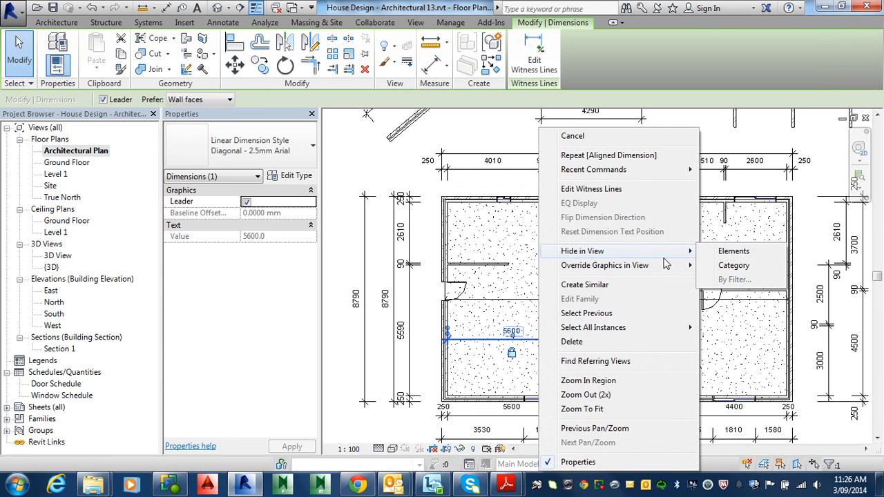
click(739, 252)
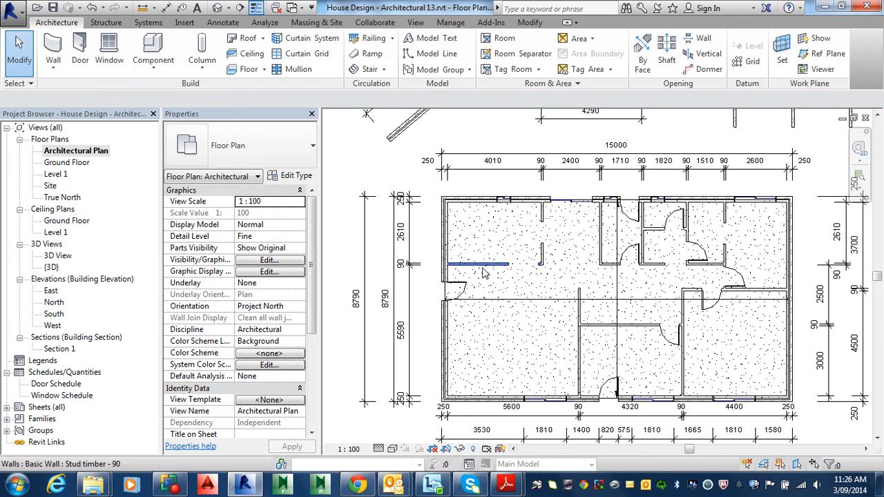
Select the house's left exterior wall, set the overall width dimension above the plan back to 13190, and deselect the wall.
click(446, 247)
middle_drag(573, 201, 573, 384)
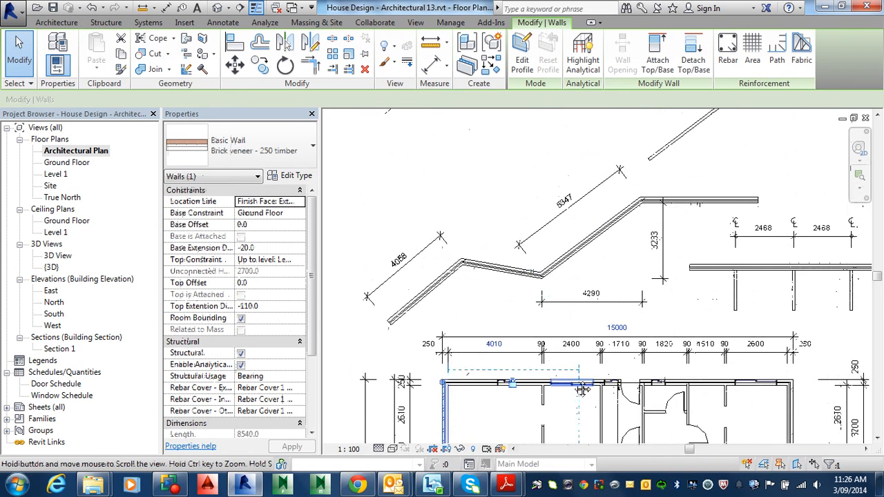
click(623, 330)
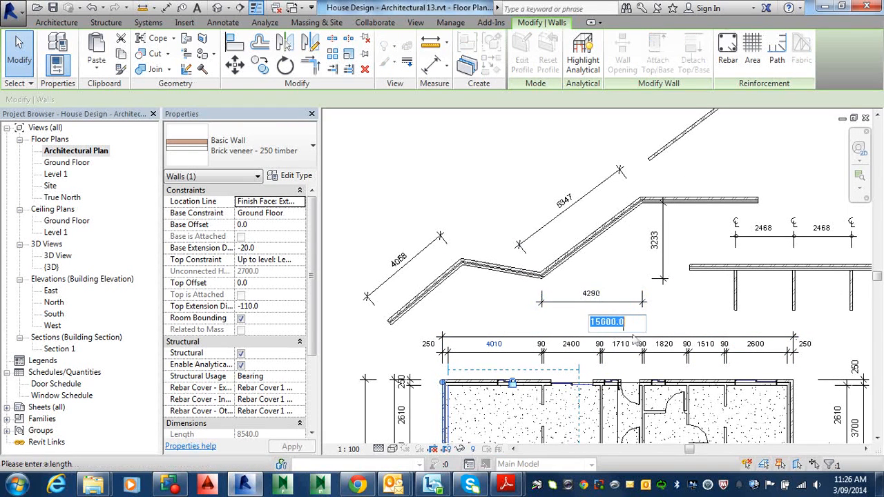
text(1)
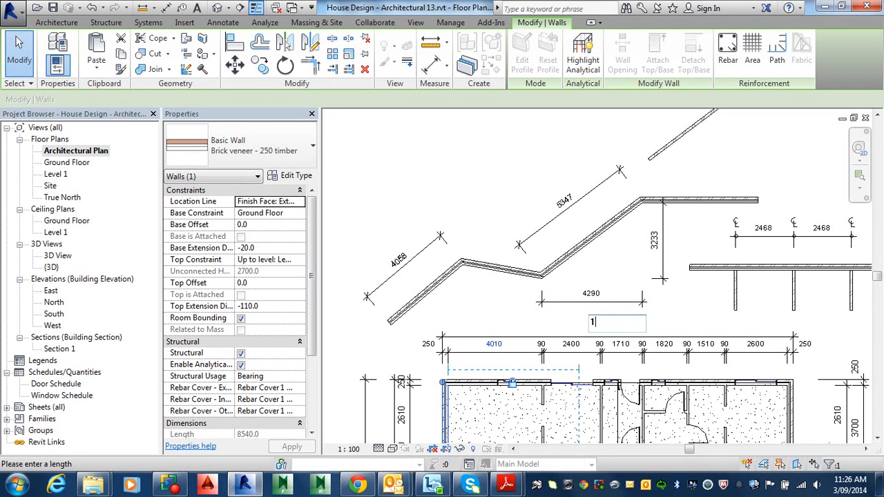
text(3190)
key(Return)
scroll(641, 224, down, 3)
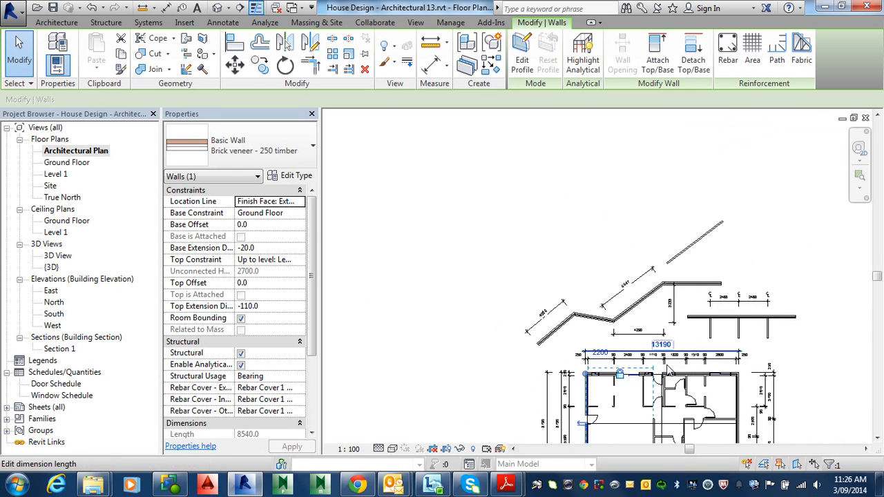
scroll(652, 339, up, 3)
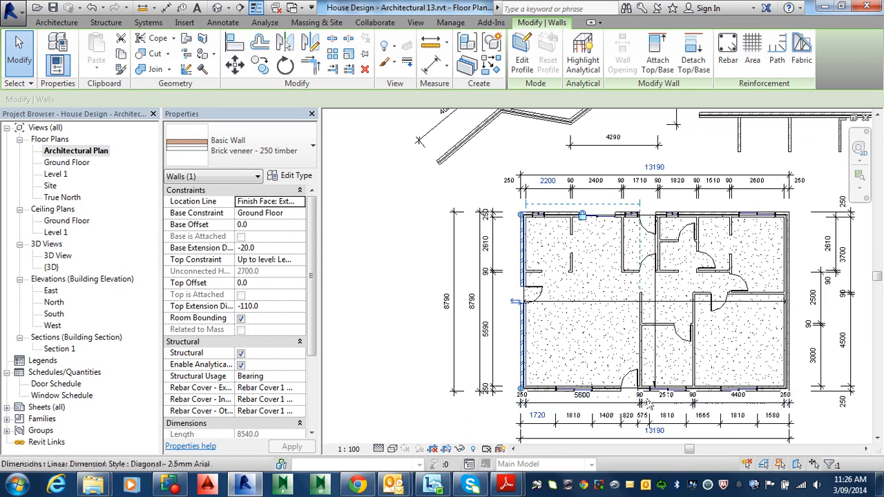
key(Escape)
Turn on Reveal Hidden Elements around the lower-left room of the floor plan.
scroll(583, 312, up, 3)
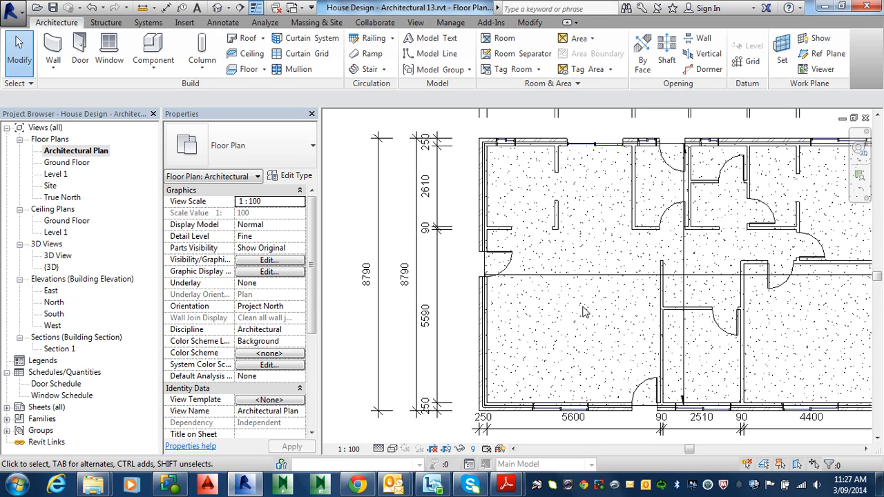
middle_drag(602, 324, 606, 284)
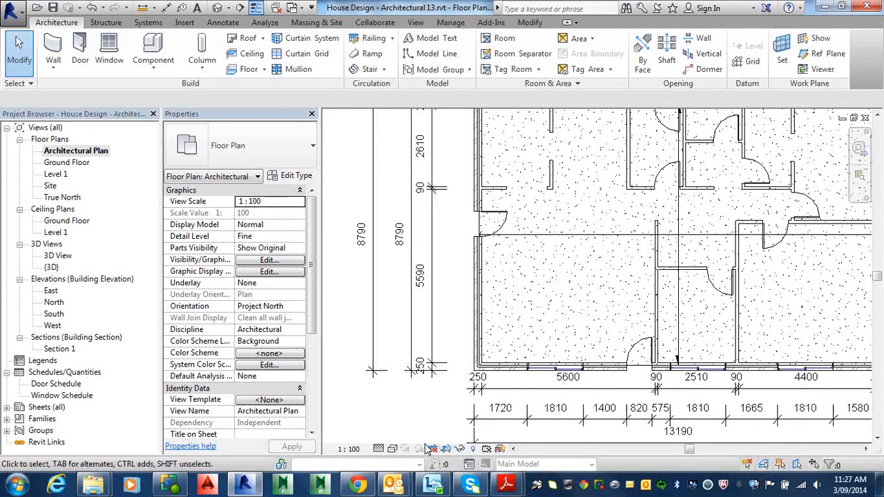
click(474, 449)
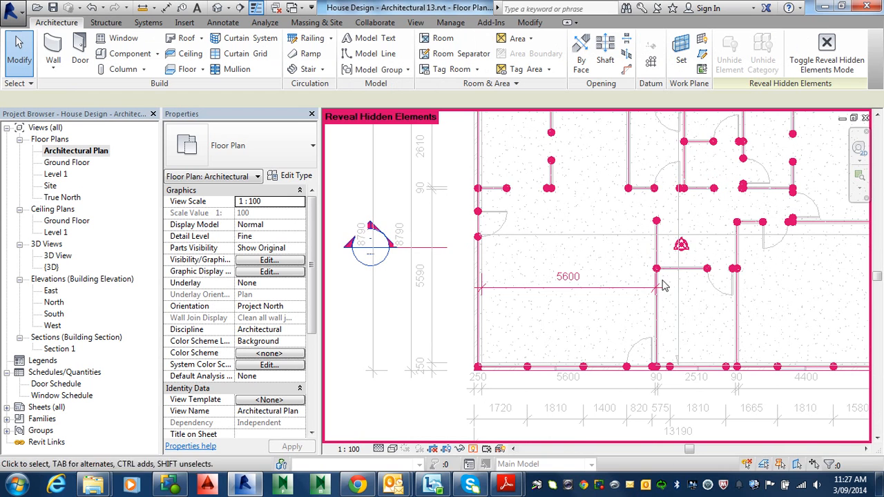
middle_drag(599, 267, 597, 285)
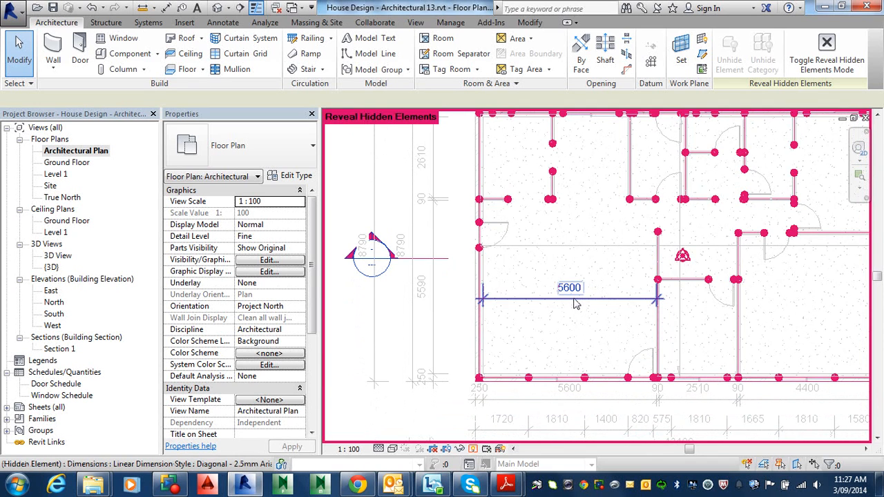
Unhide the lower-left room's hidden width dimension by element, and turn off Reveal Hidden Elements.
click(575, 303)
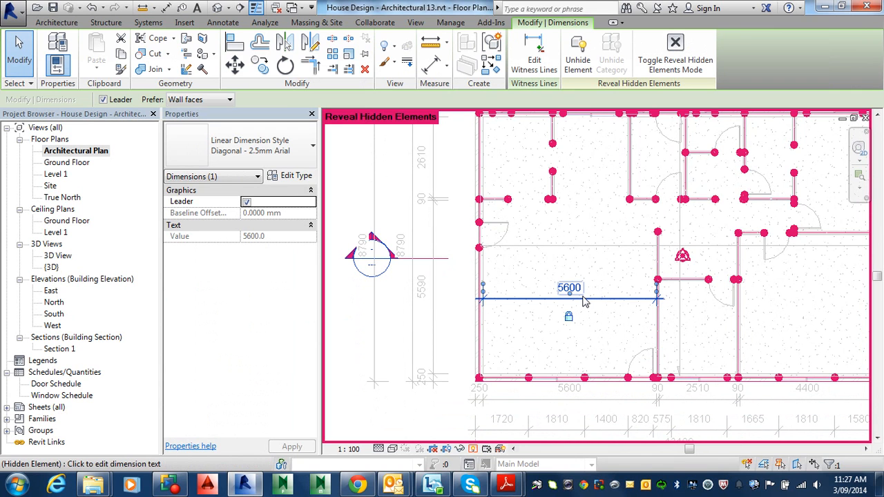
right_click(583, 302)
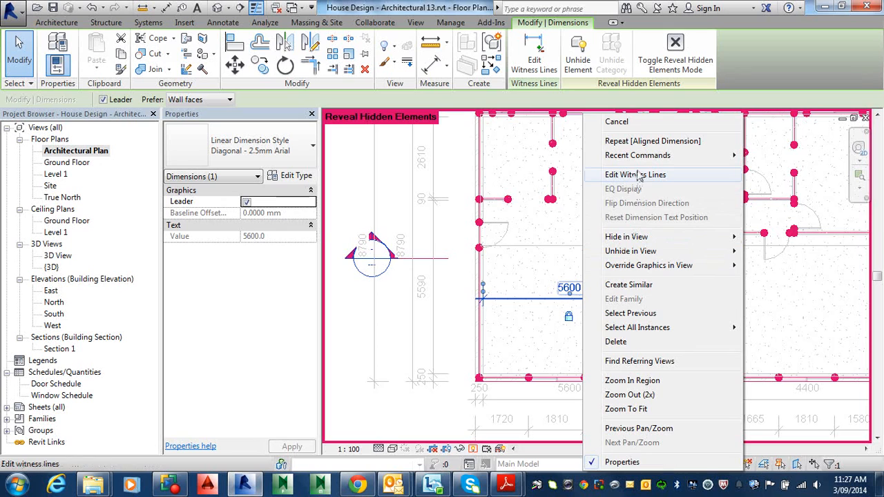
mouse_move(636, 240)
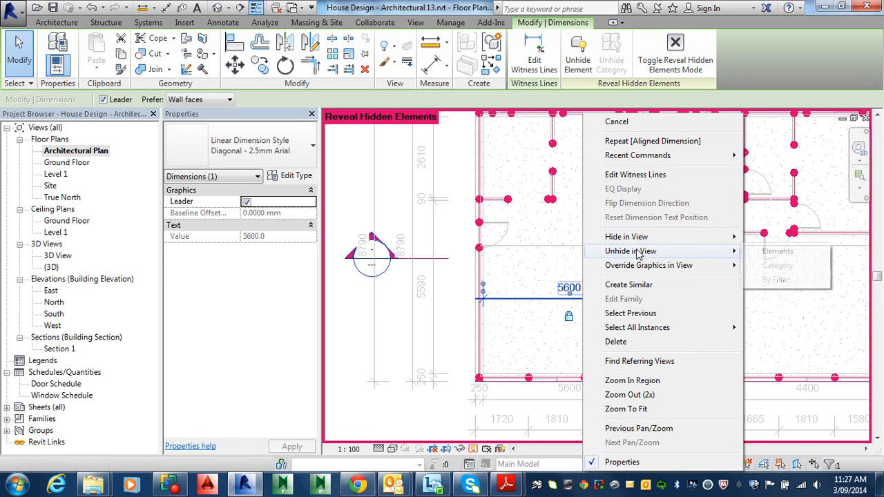
mouse_move(667, 252)
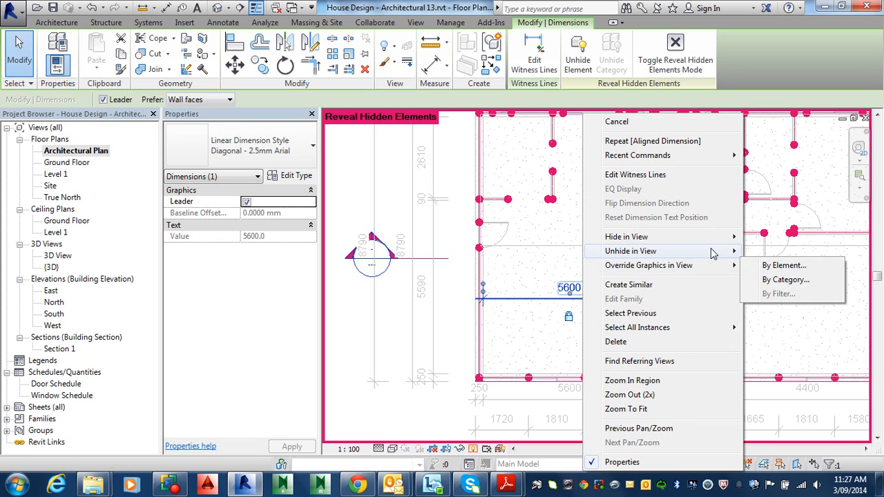
mouse_move(735, 252)
click(790, 256)
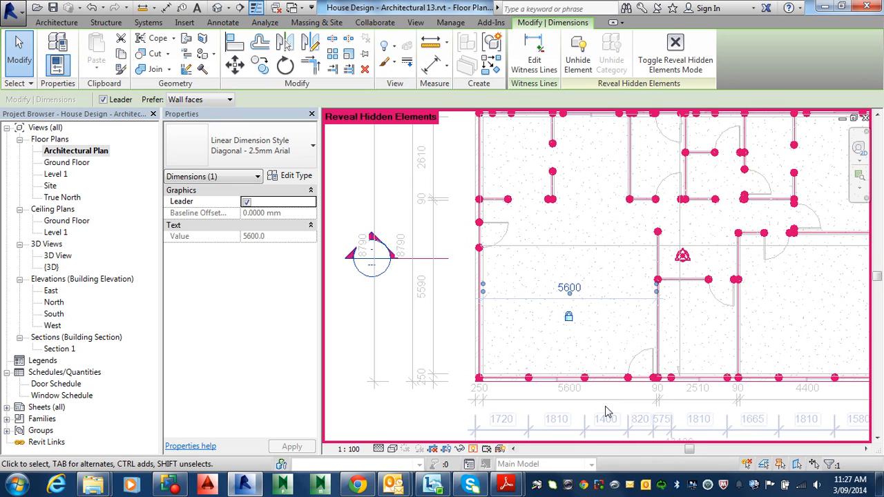
click(473, 449)
Unlock the lower-left room's width dimension and delete it.
scroll(609, 327, down, 2)
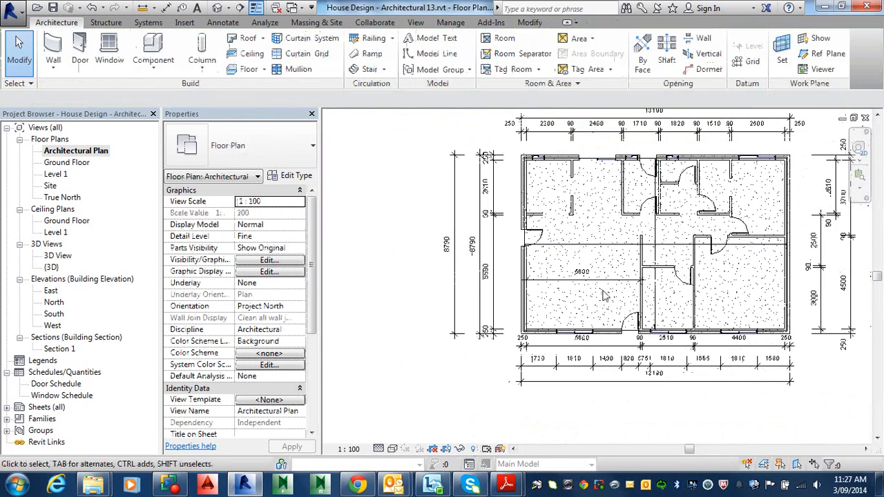
click(601, 279)
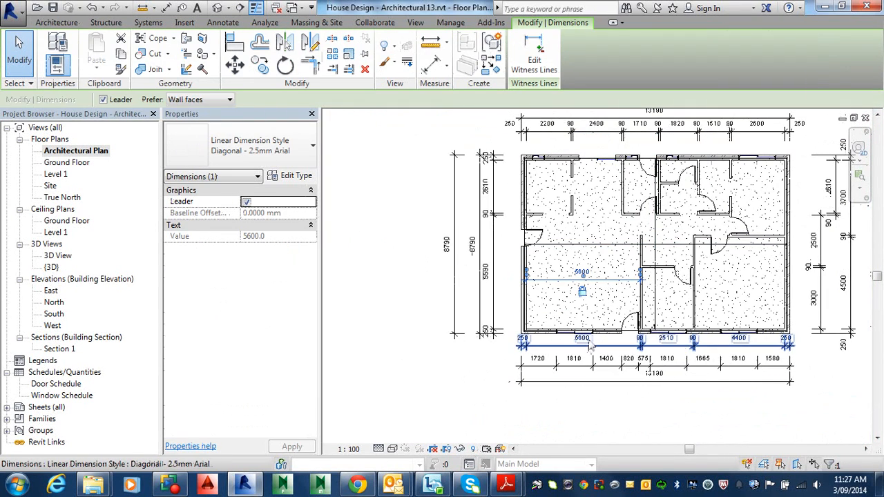
click(583, 293)
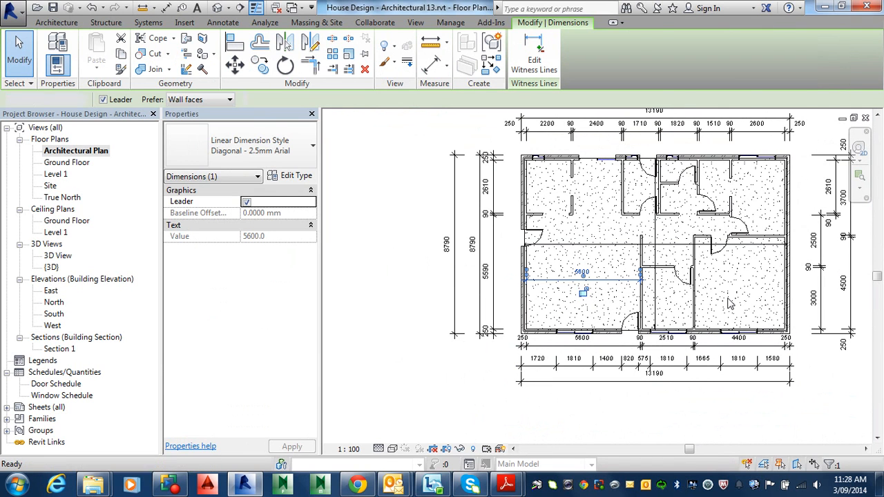
key(Escape)
Set the overall width dimension above the plan to 15000 by moving the left exterior wall, and undo that change.
middle_drag(648, 165, 637, 209)
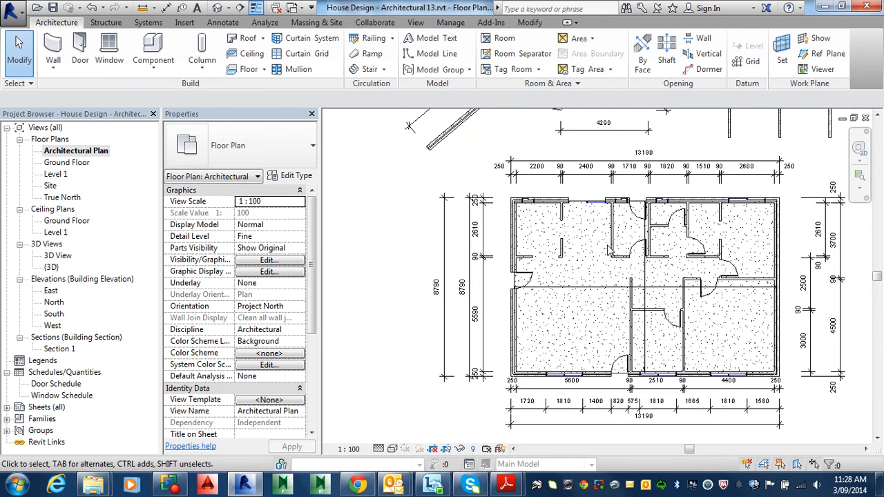
click(513, 331)
click(634, 147)
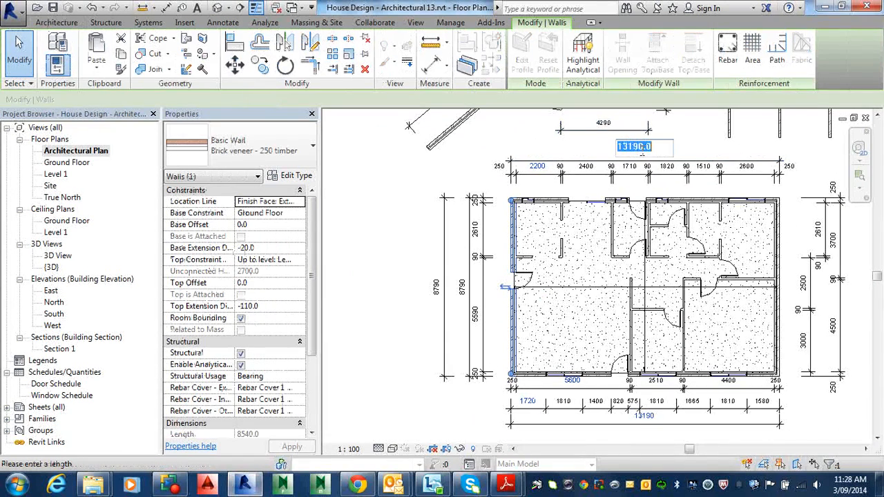
text(1500)
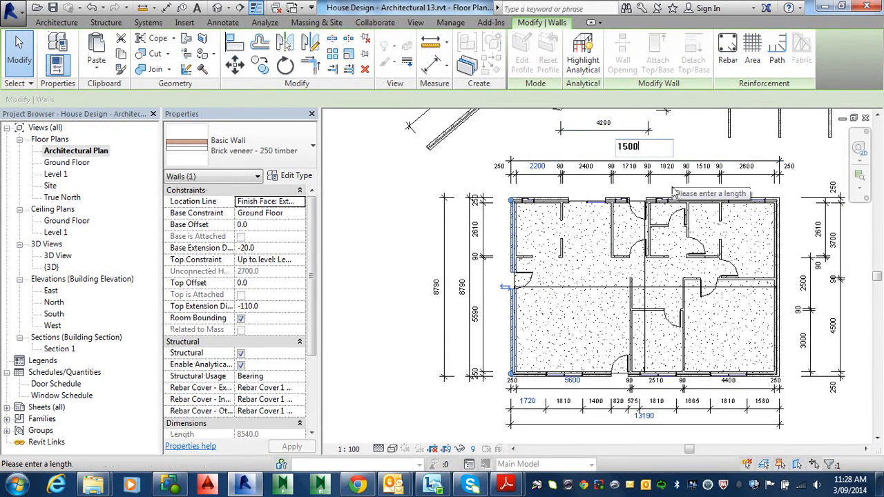
text(0)
key(Return)
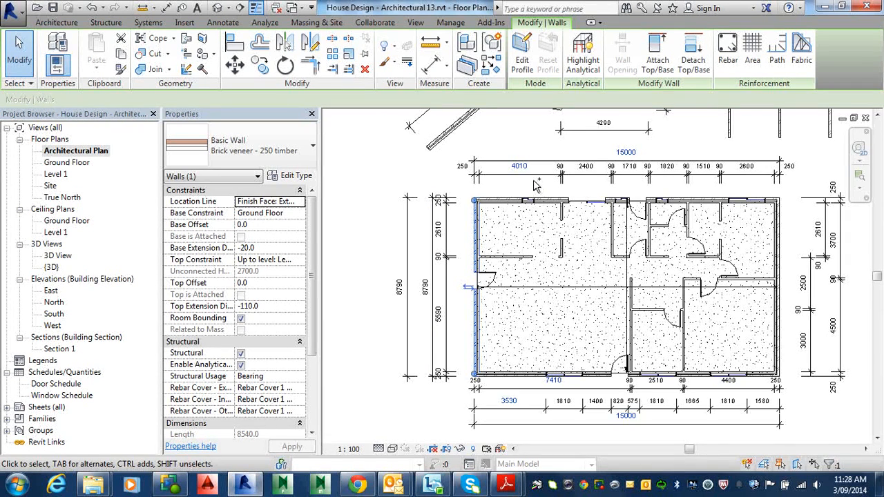
key(ctrl+z)
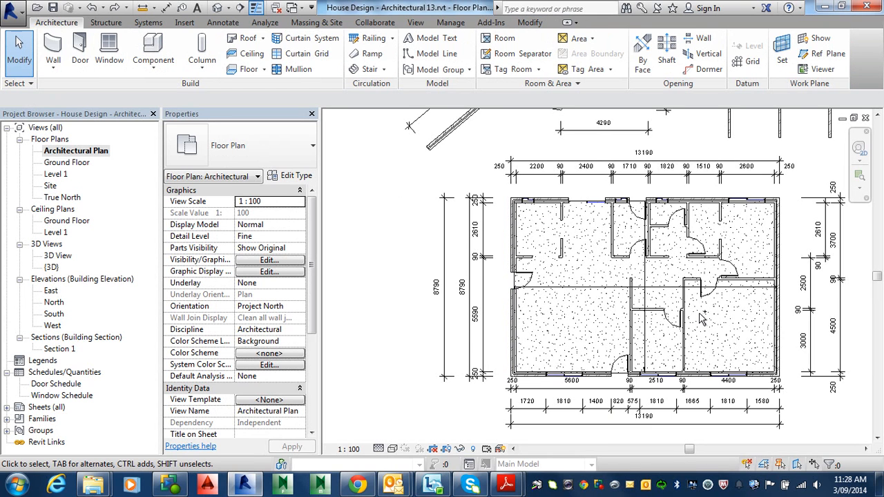
Nudge the interior stud wall on the lower-left room's right side to the right, widening that room to 5720.
key(alt)
key(Escape)
middle_drag(642, 308, 626, 341)
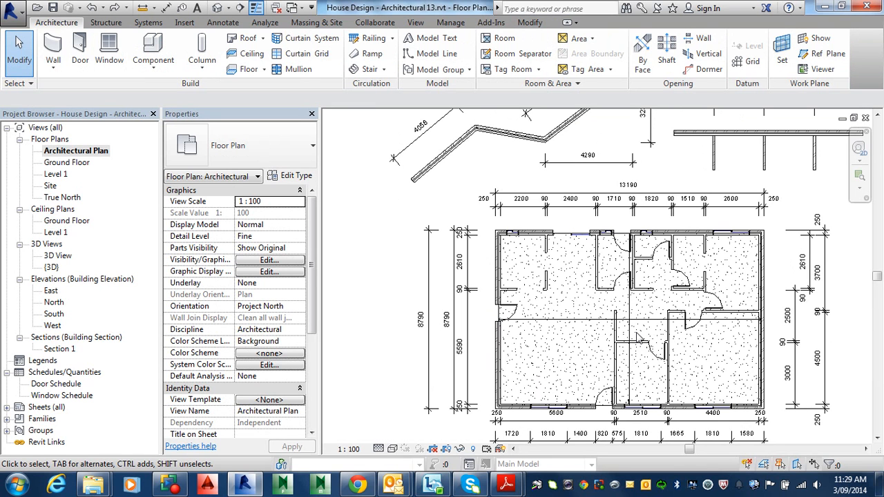
scroll(621, 376, up, 3)
click(626, 381)
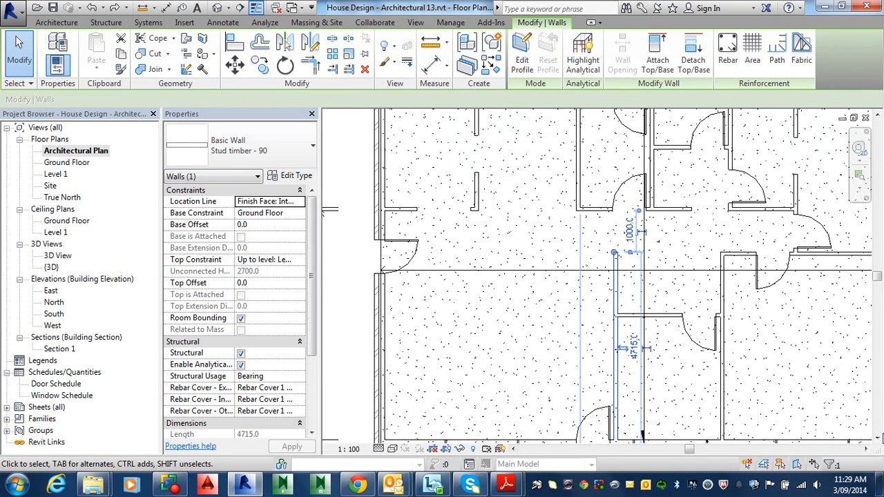
key(Right)
key(Right)
key(Right)
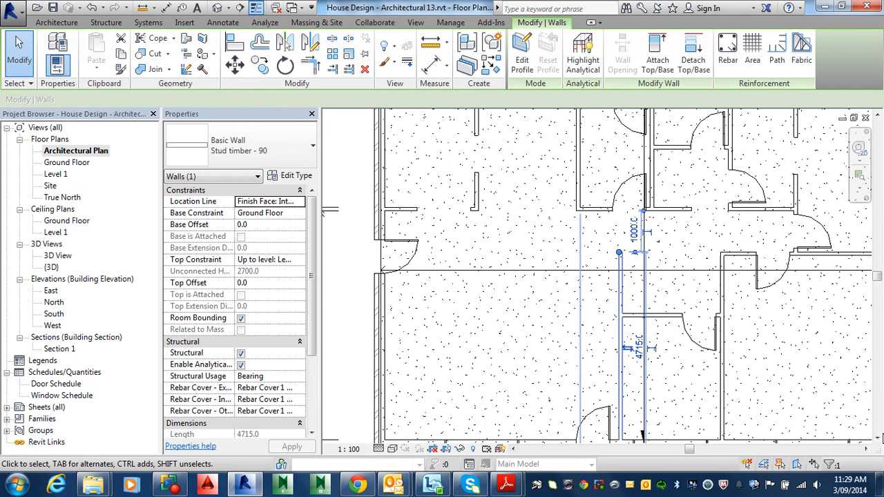
scroll(607, 346, down, 3)
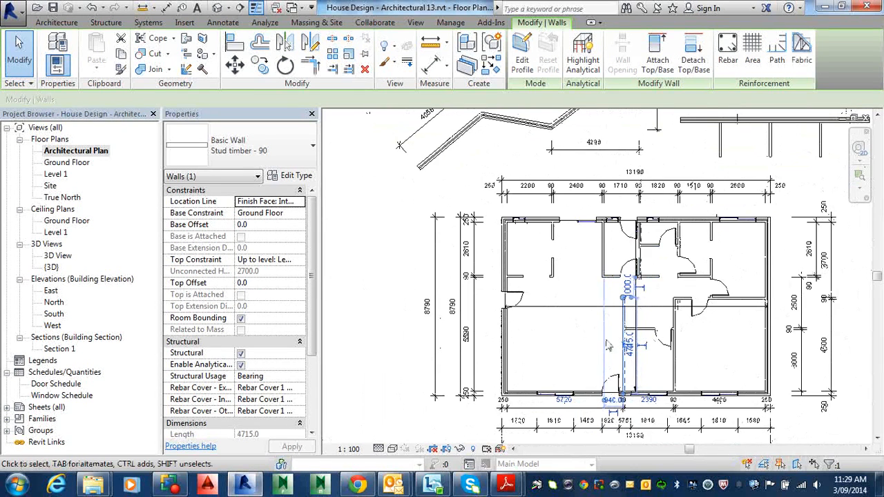
scroll(608, 346, down, 1)
Nudge the horizontal brick veneer wall at the end of the angled wall chain upward until its vertical offset dimension is 3833.
middle_drag(608, 346, 573, 437)
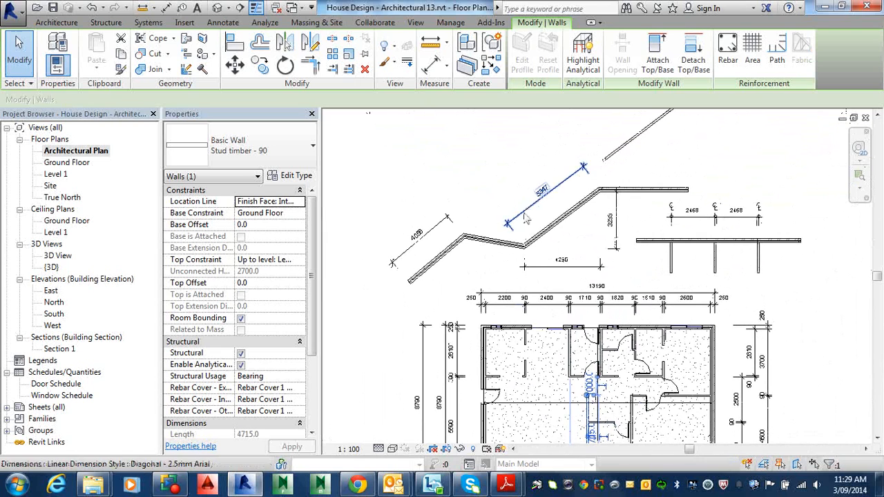
click(636, 194)
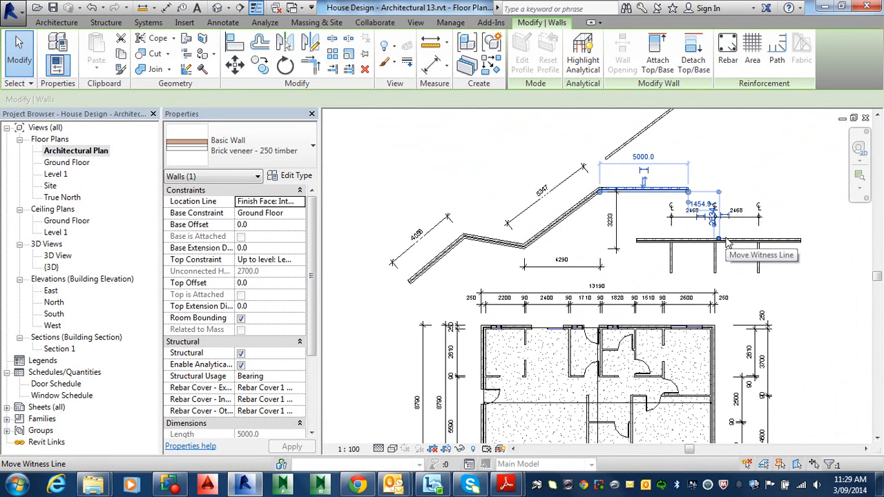
key(Up)
key(Up)
key(Up)
key(Up)
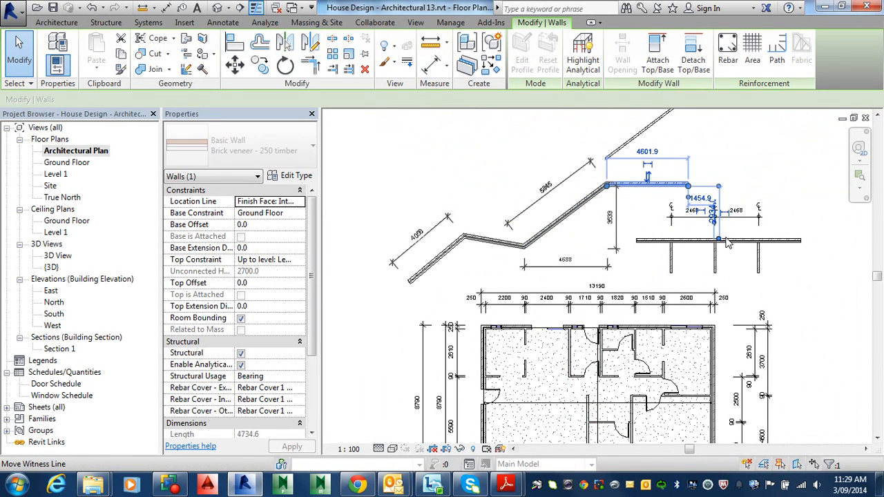
key(Up)
key(Up)
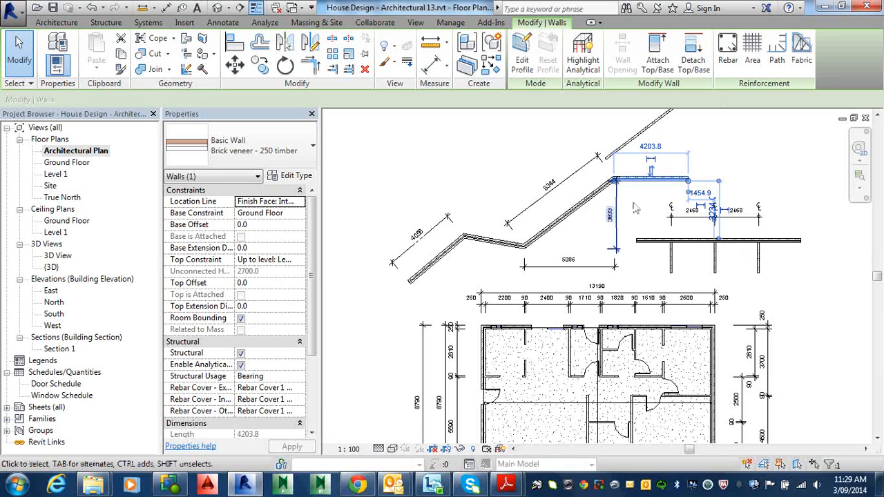
Shorten the horizontal brick veneer wall to 4200 at its free end, and nudge it right to a length of 4920.
scroll(687, 182, up, 5)
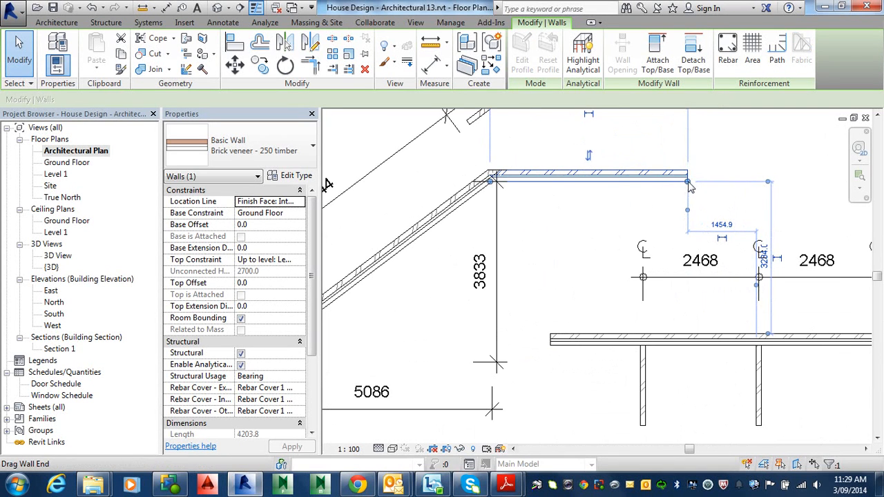
drag(688, 182, 686, 181)
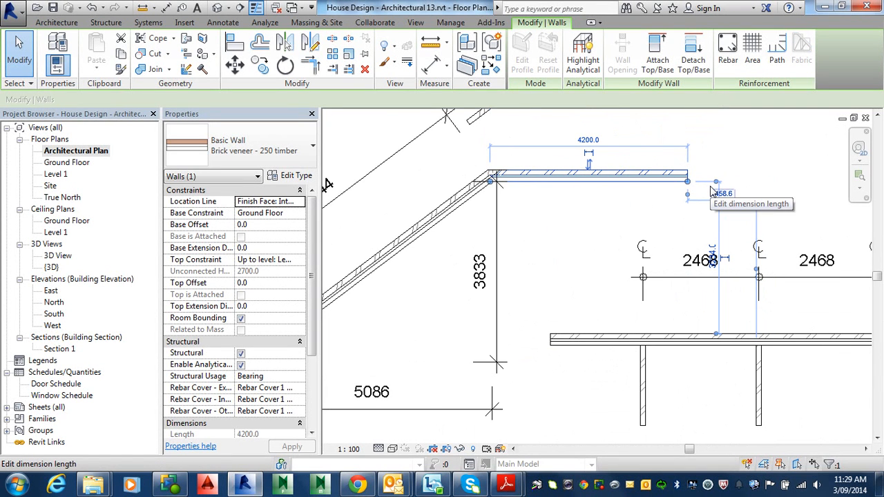
key(Right)
key(Right)
key(Right)
key(Right)
key(Right)
key(Right)
key(Right)
key(Right)
key(Right)
key(Right)
key(Right)
key(Right)
key(Right)
key(Right)
key(Right)
key(Right)
key(Right)
key(Right)
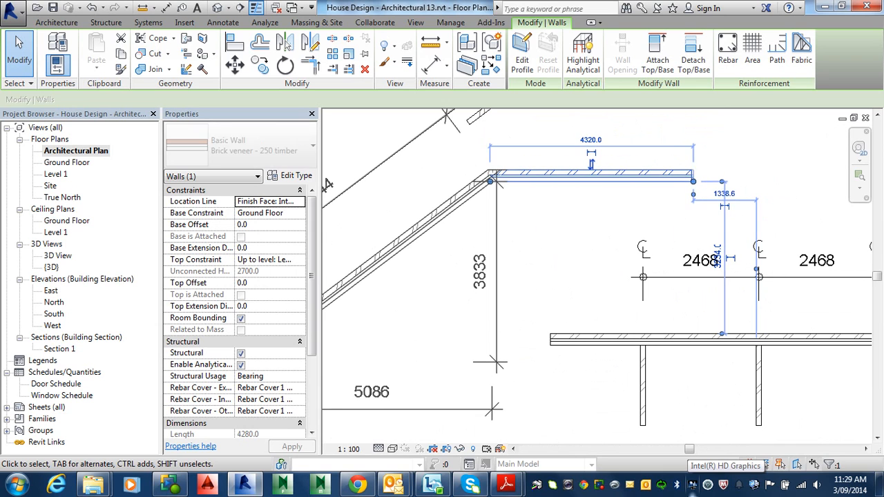
key(Right)
key(Right)
key(Right)
key(Right)
key(Right)
key(Right)
key(Right)
key(Right)
key(Right)
key(Right)
key(Right)
key(Right)
key(Right)
key(Right)
key(Right)
key(Right)
key(Right)
key(Right)
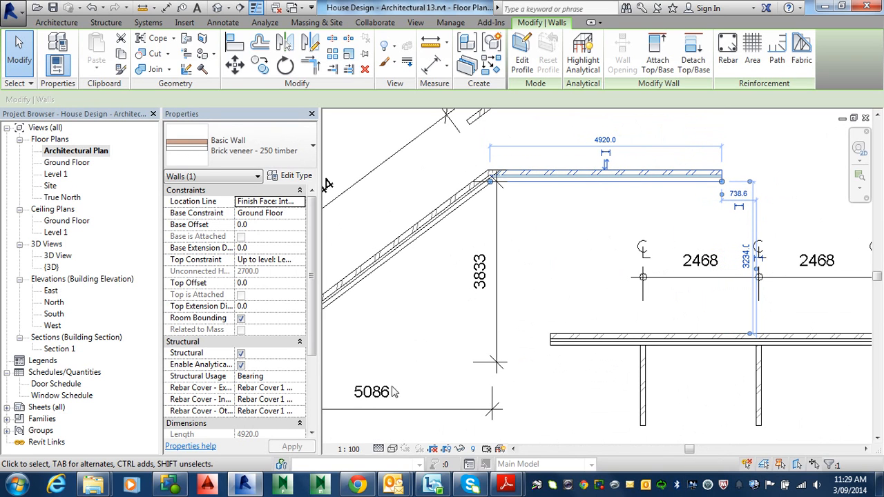
key(Escape)
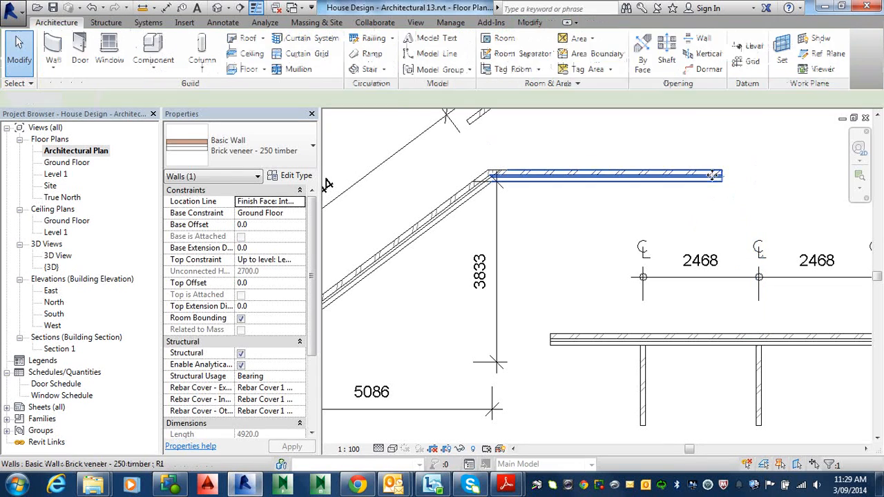
Reselect the horizontal brick veneer wall, nudge it further right to a length of 5600, and deselect it.
click(714, 179)
key(Right)
key(Right)
key(Right)
key(Right)
key(Right)
key(Right)
key(Right)
key(Right)
key(Right)
key(Right)
key(Right)
key(Right)
key(Right)
key(Right)
key(Right)
key(Right)
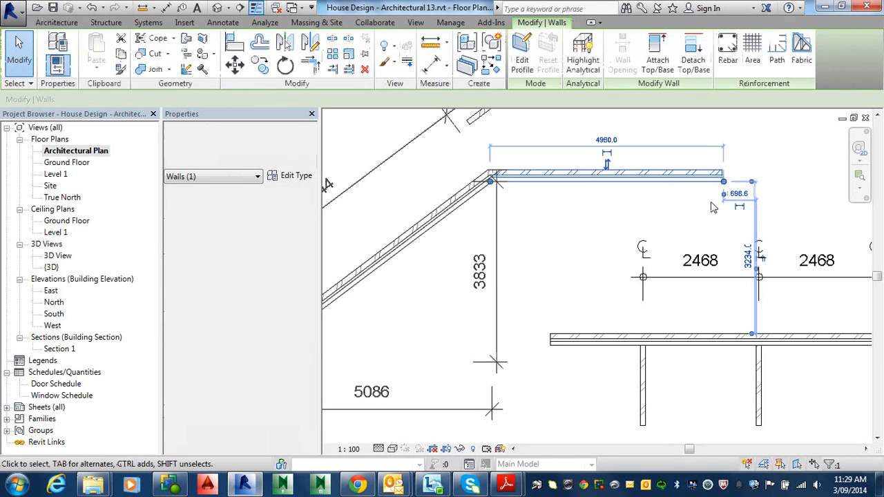
key(Right)
key(Right)
key(Right)
key(Right)
key(Right)
key(Right)
key(Right)
key(Right)
key(Right)
key(Right)
key(Right)
key(Right)
key(Right)
key(Right)
key(Right)
key(Right)
key(Right)
key(Right)
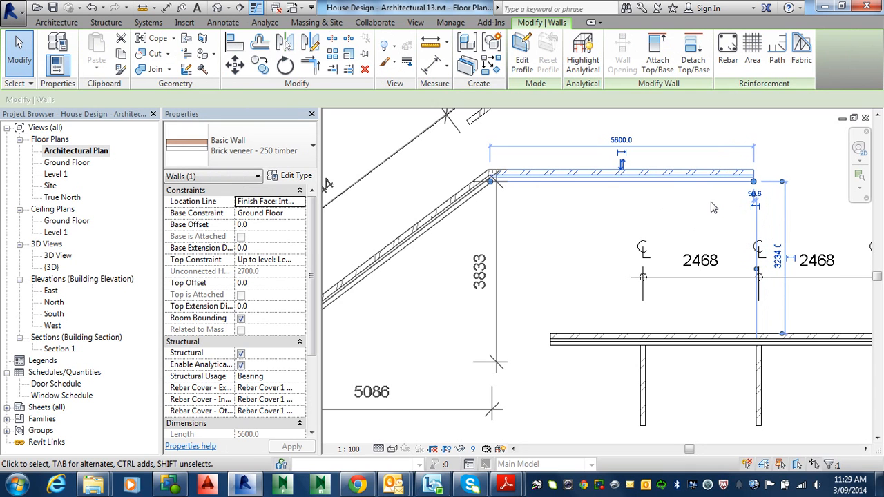
key(Escape)
scroll(713, 207, down, 6)
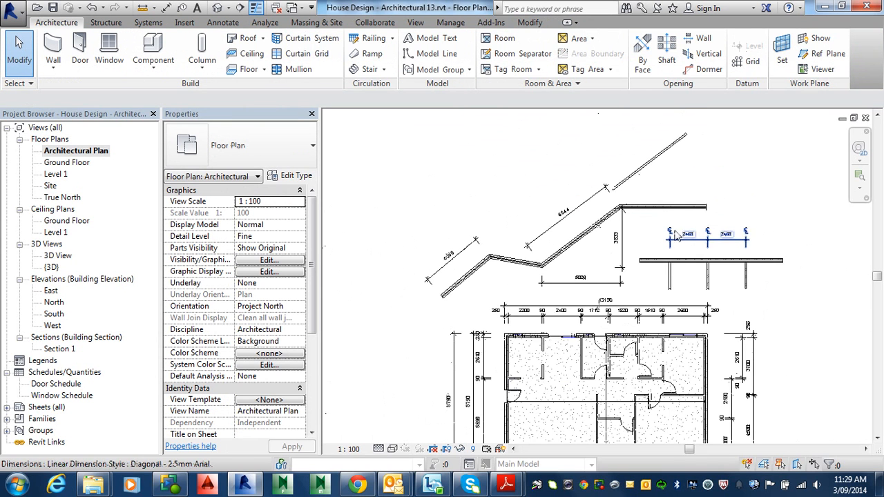
middle_drag(623, 330, 617, 281)
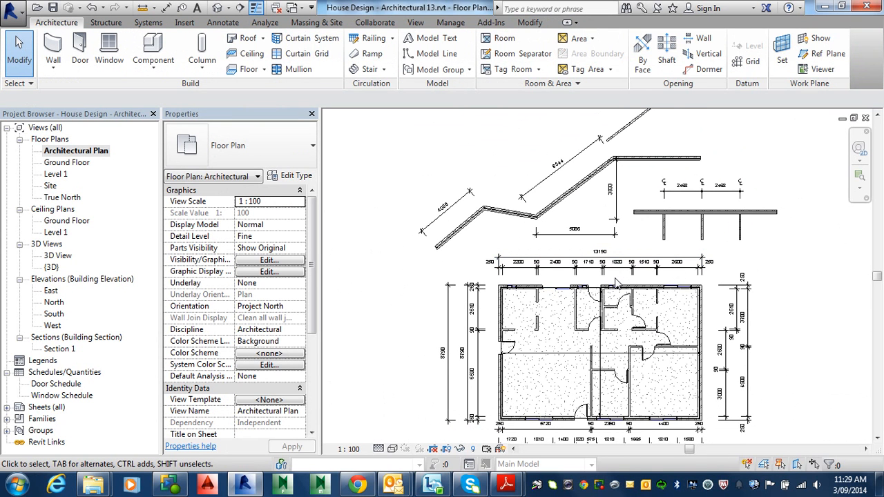